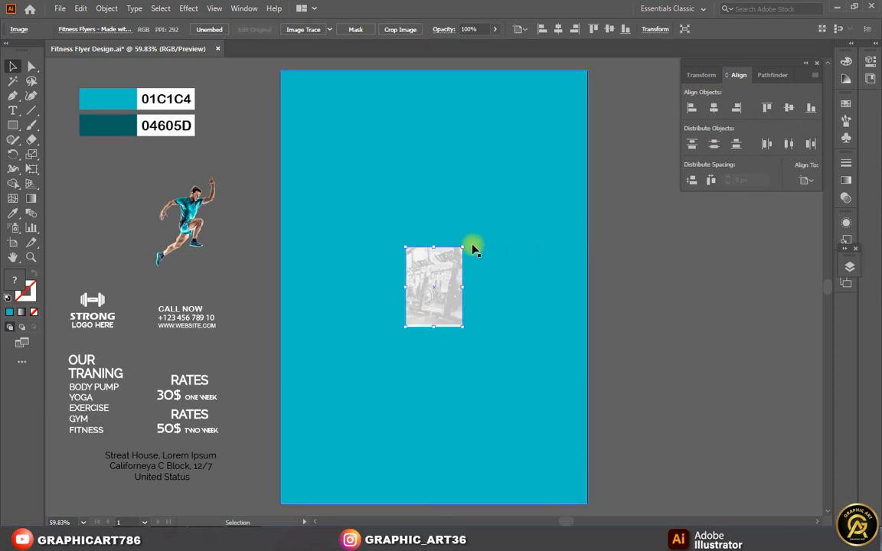
Step: Enlarge the small gym photo from its centre until it covers the whole artboard
{"action": "left_click_drag", "start_coordinate": [463, 247], "coordinate": [605, 72]}
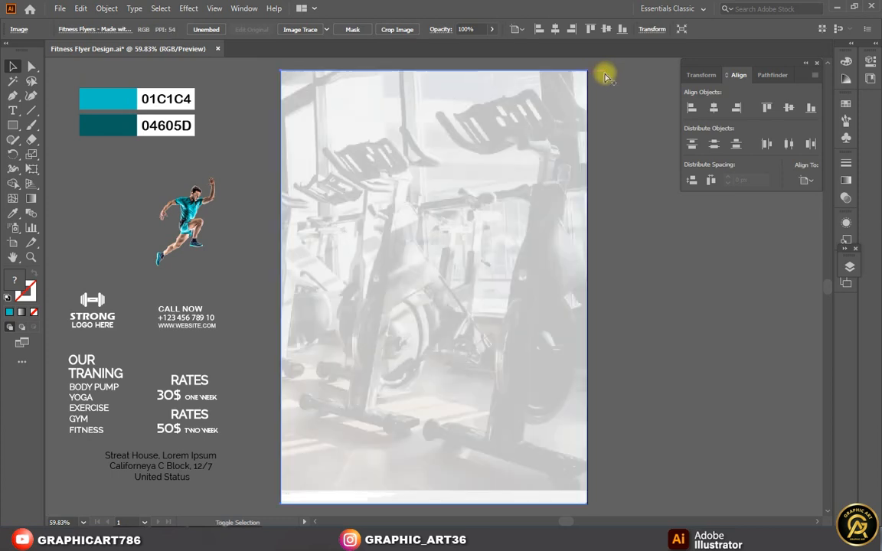
{"action": "left_click", "coordinate": [639, 266]}
Step: Set the gym photo's blending mode to Multiply and save the document
{"action": "left_click", "coordinate": [467, 231]}
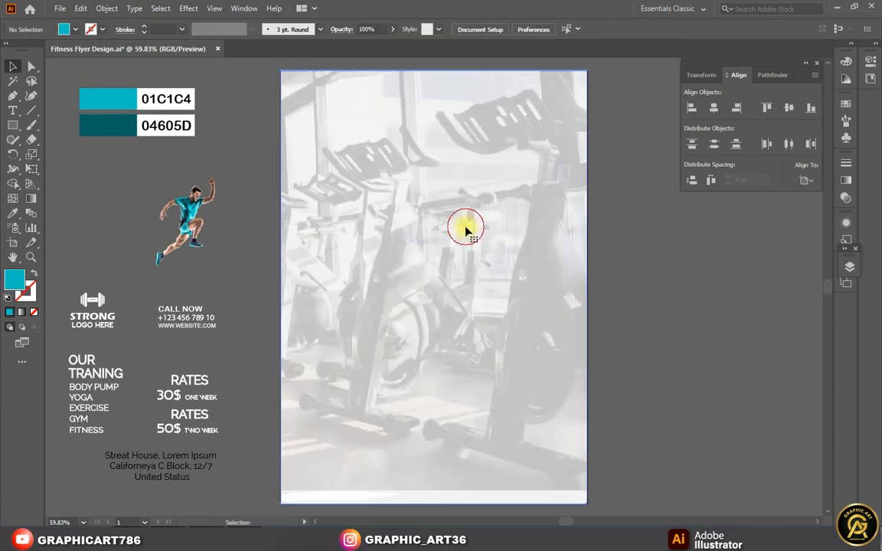
{"action": "left_click", "coordinate": [845, 181]}
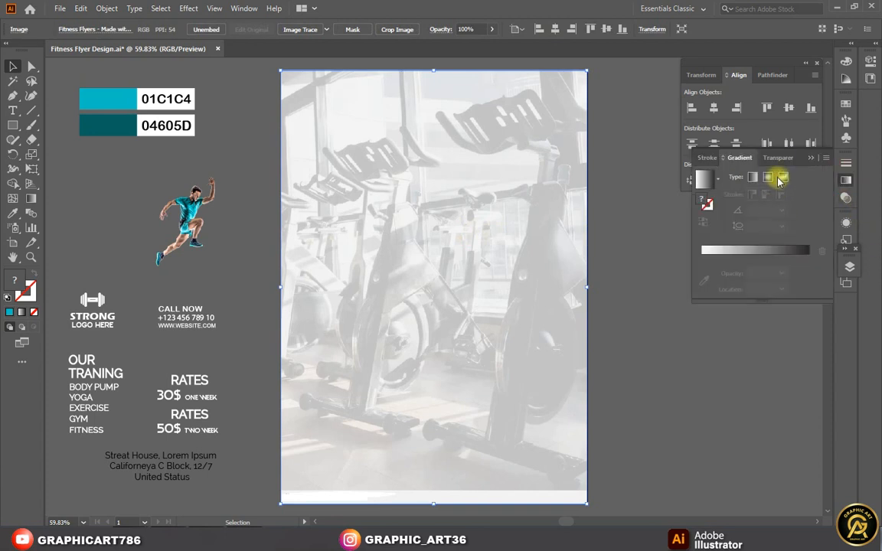
{"action": "left_click", "coordinate": [767, 158]}
{"action": "left_click", "coordinate": [741, 178]}
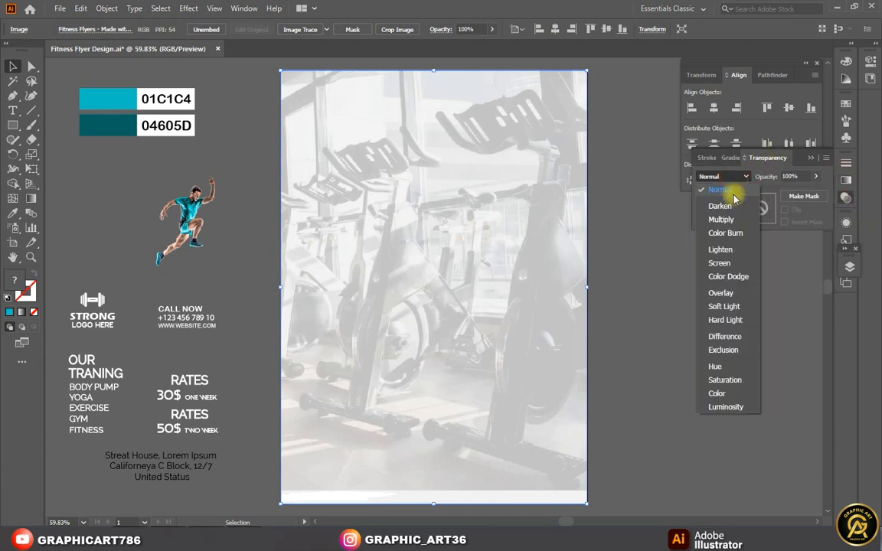
{"action": "left_click", "coordinate": [720, 219]}
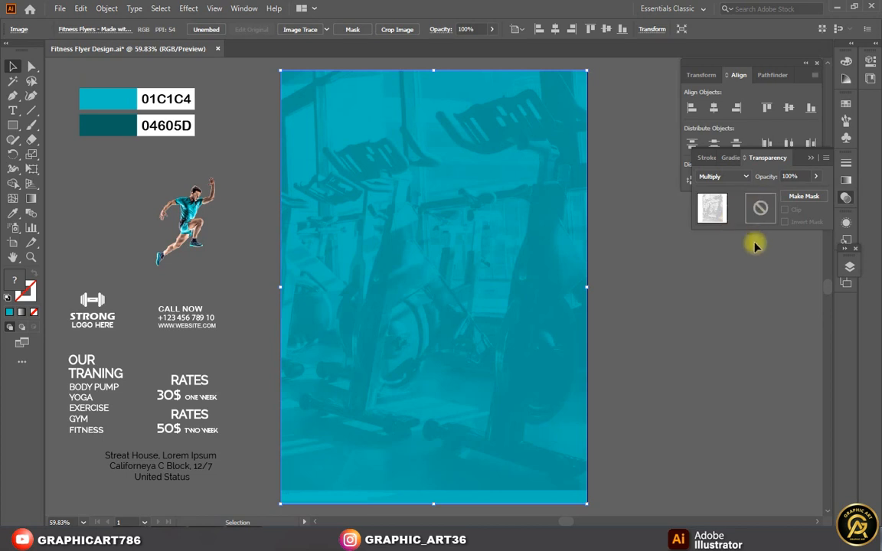
{"action": "left_click", "coordinate": [643, 425]}
{"action": "key", "text": "ctrl+s"}
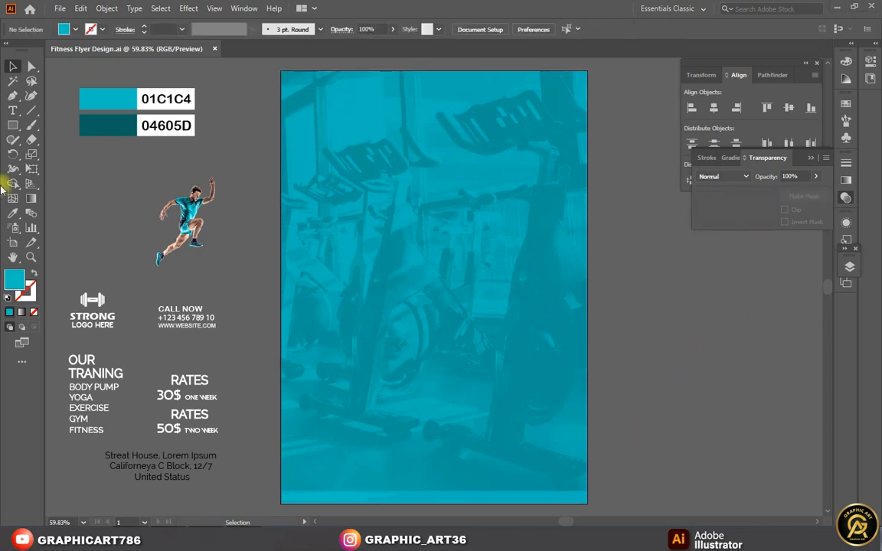
Step: Create an 850 by 300 px rectangle and fill it with the dark teal 04605D sample colour
{"action": "left_click", "coordinate": [12, 126]}
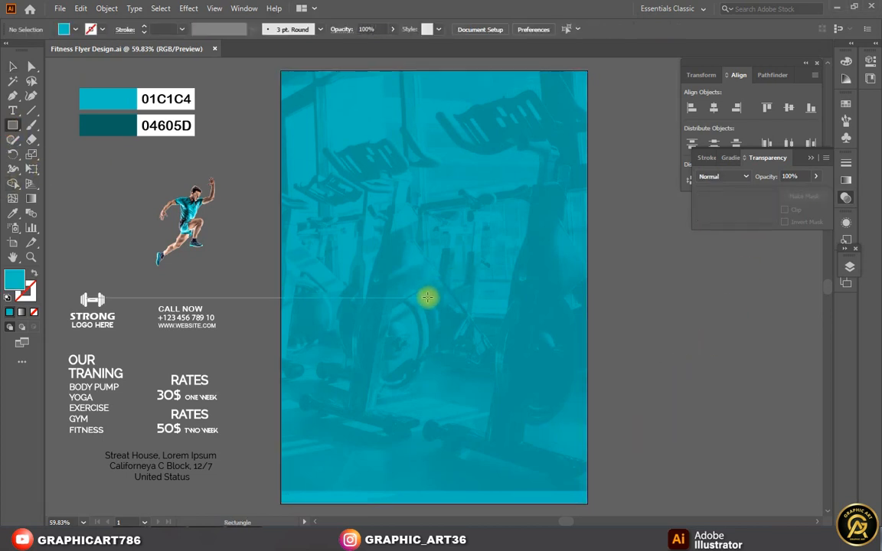
{"action": "left_click", "coordinate": [427, 299]}
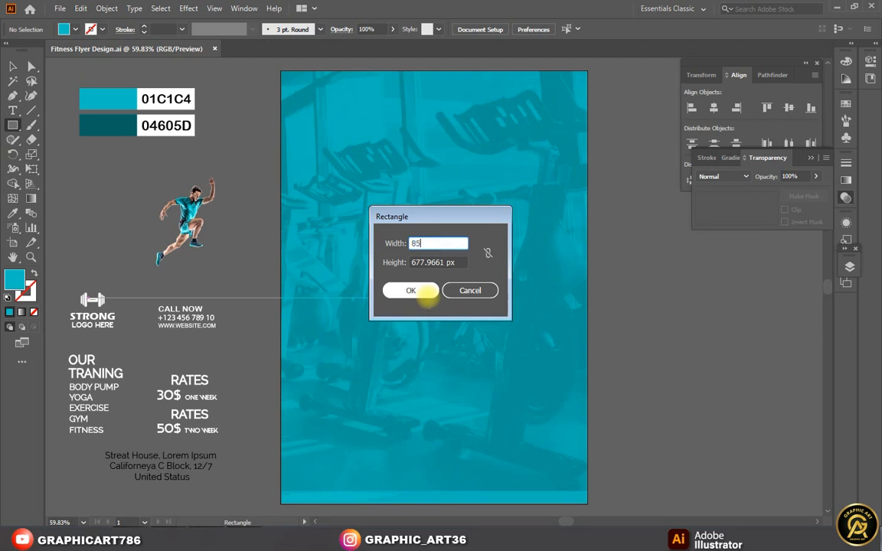
{"action": "key", "text": "Tab"}
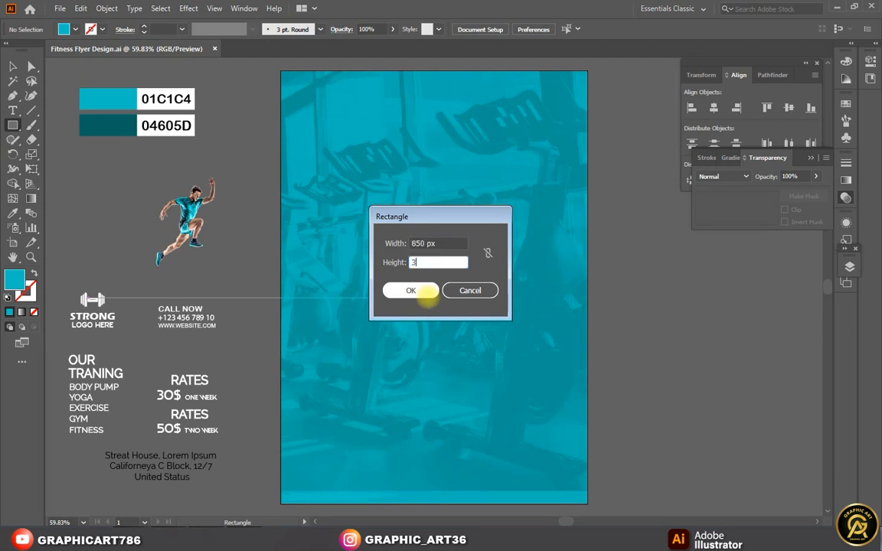
{"action": "type", "text": "300"}
{"action": "left_click", "coordinate": [413, 290]}
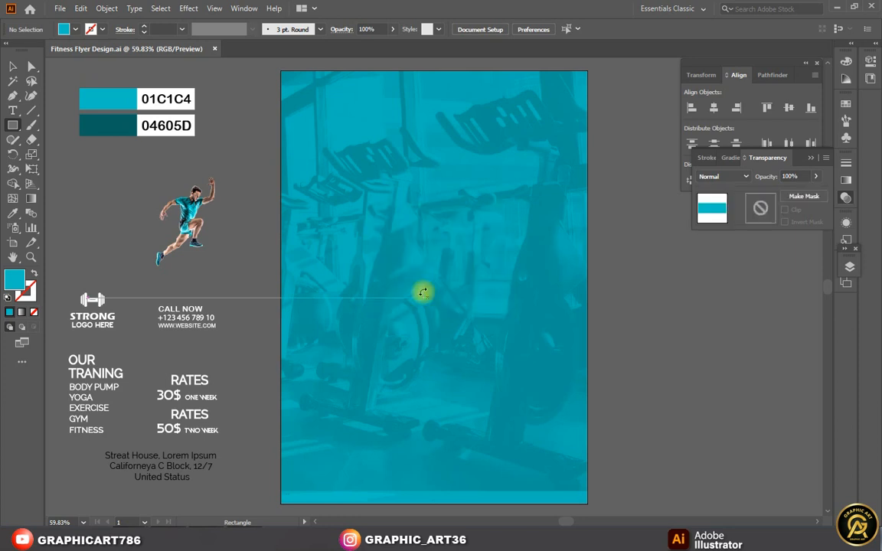
{"action": "left_click", "coordinate": [12, 213]}
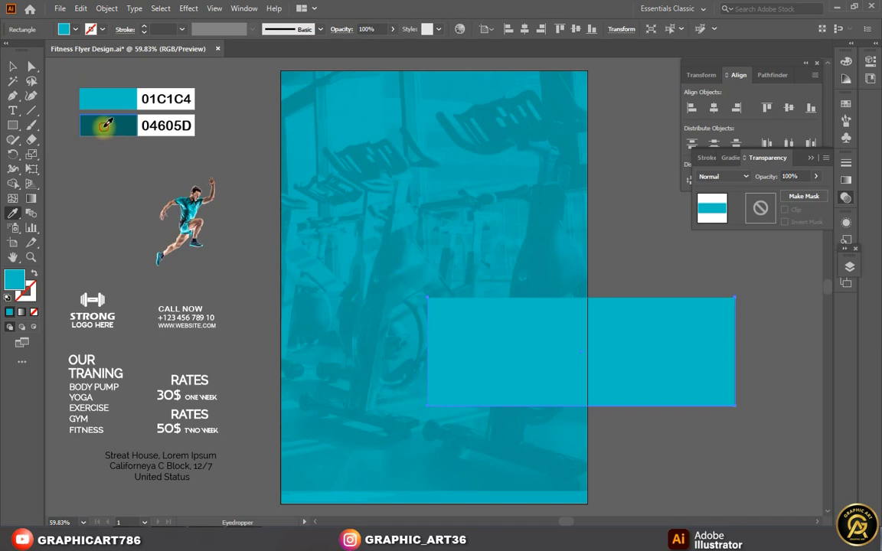
{"action": "left_click", "coordinate": [96, 129]}
{"action": "left_click", "coordinate": [15, 67]}
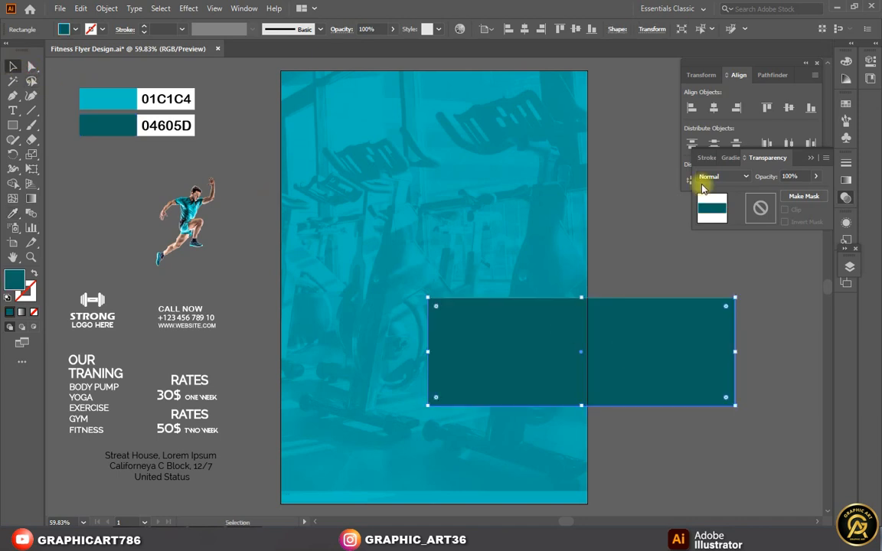
Step: Centre the dark teal rectangle horizontally on the artboard and move it down flush with the bottom edge
{"action": "left_click", "coordinate": [720, 111]}
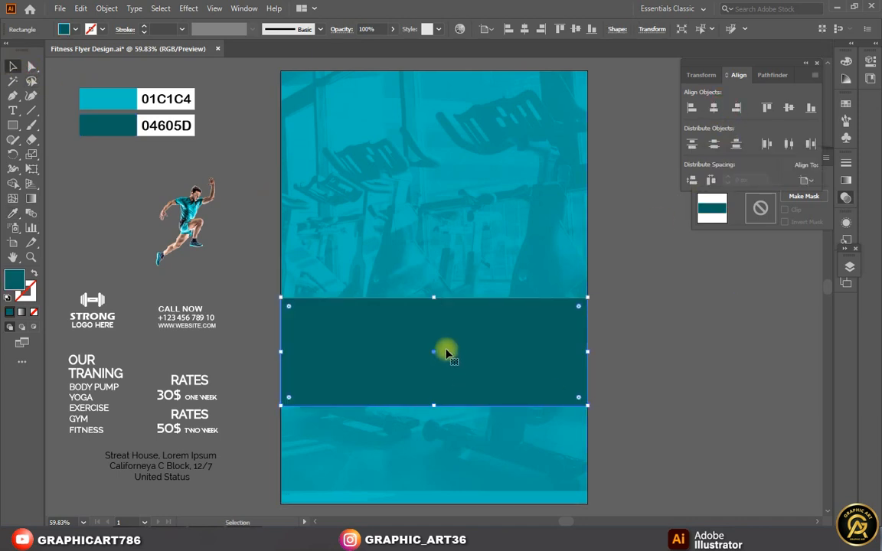
{"action": "left_click_drag", "start_coordinate": [445, 352], "coordinate": [451, 449]}
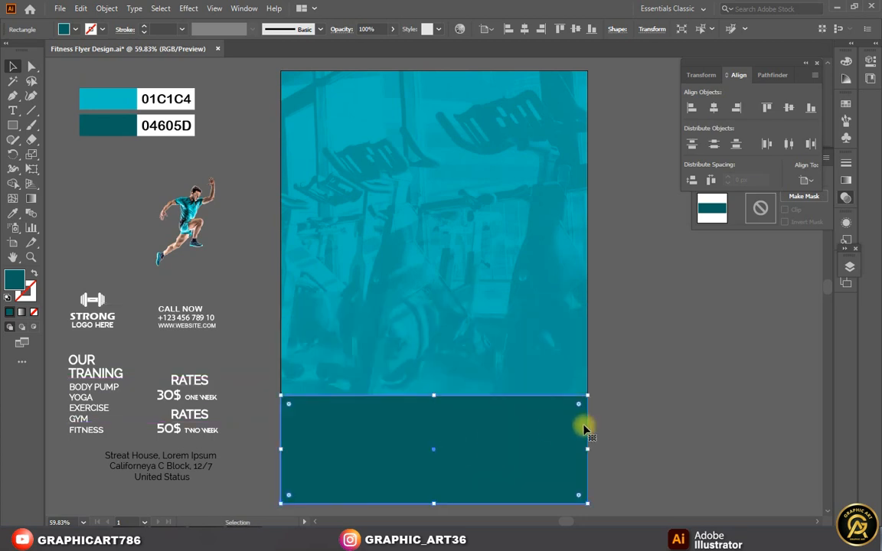
{"action": "left_click", "coordinate": [603, 443]}
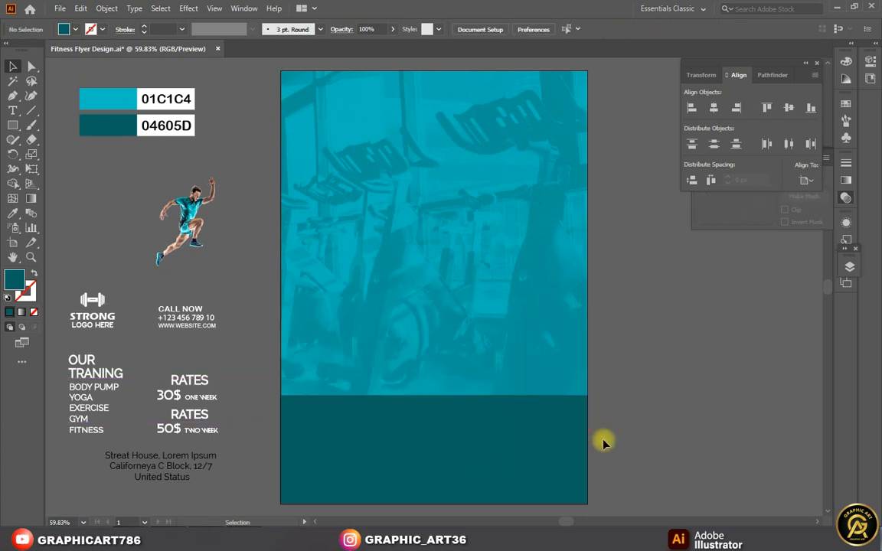
Step: Draw a large white hexagon with the Polygon tool and move it onto the lower middle of the flyer
{"action": "left_click", "coordinate": [13, 126]}
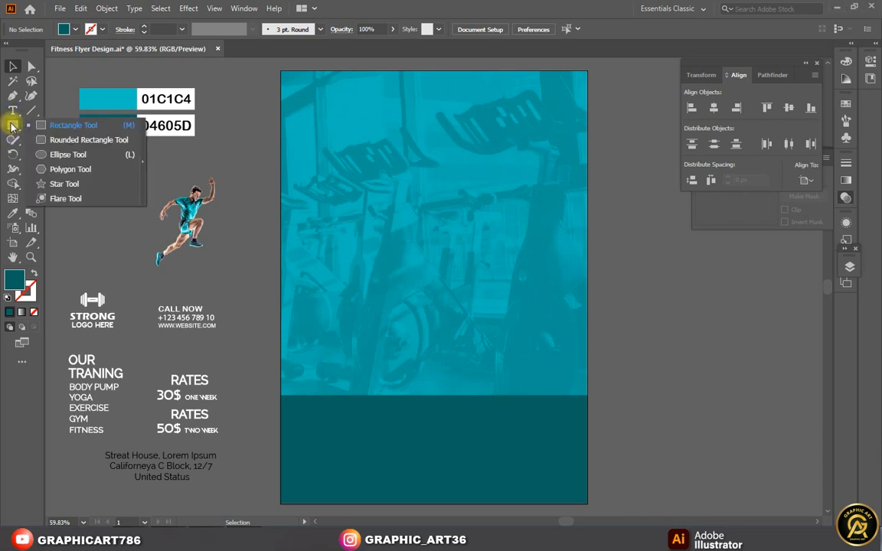
{"action": "left_click", "coordinate": [57, 170]}
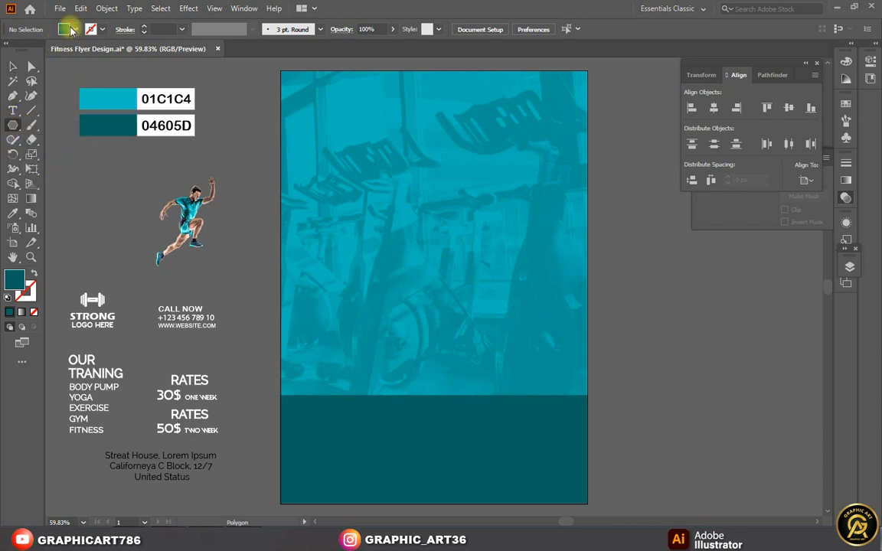
{"action": "left_click", "coordinate": [66, 29]}
{"action": "left_click", "coordinate": [21, 51]}
{"action": "key", "text": "Escape"}
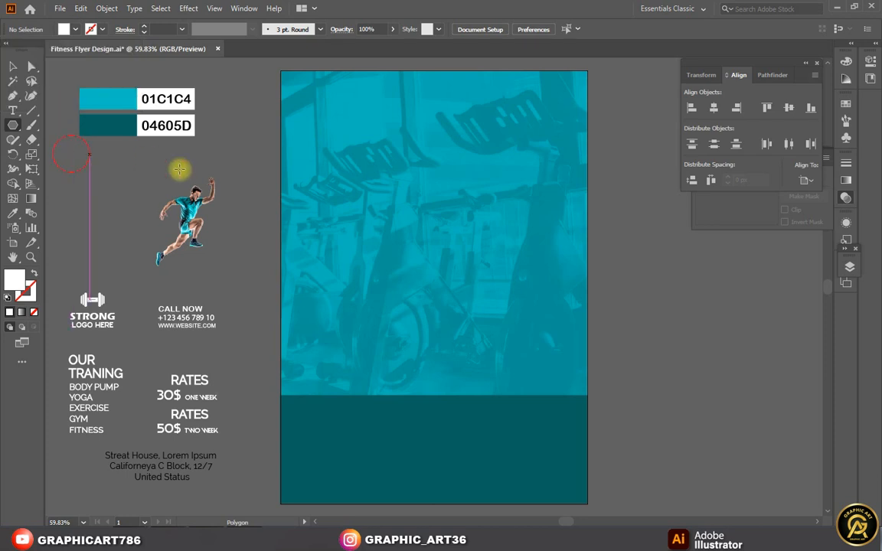
{"action": "left_click_drag", "start_coordinate": [331, 205], "coordinate": [410, 295]}
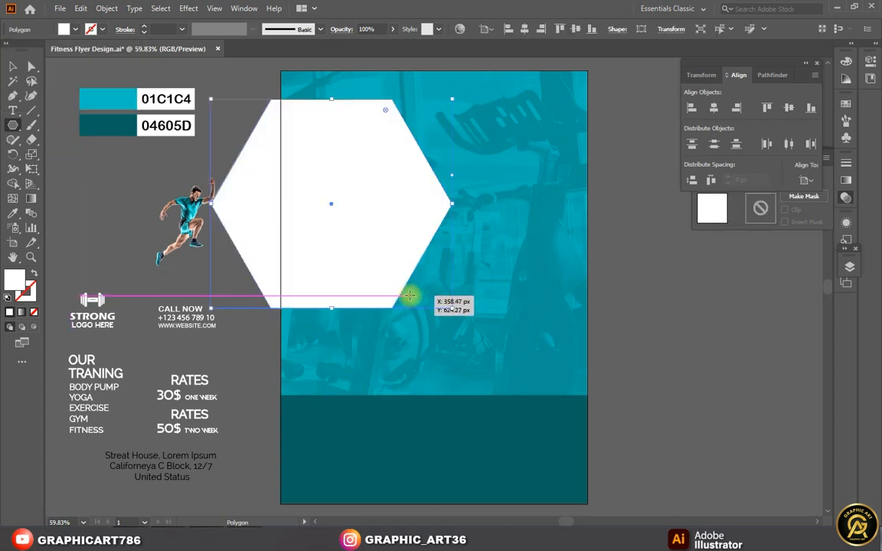
{"action": "left_click", "coordinate": [12, 66]}
{"action": "left_click_drag", "start_coordinate": [339, 200], "coordinate": [449, 314]}
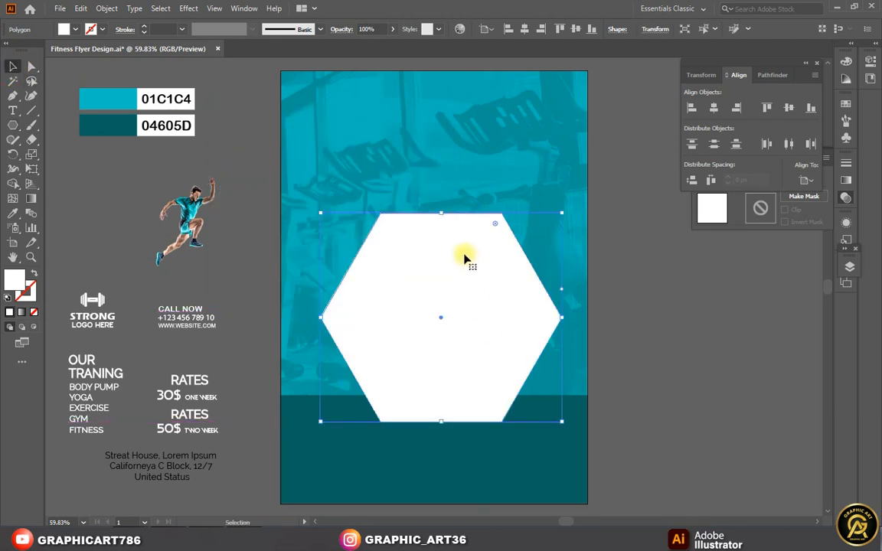
Step: Rotate the white hexagon so a corner points up and widen it, centred horizontally on the artboard
{"action": "left_click_drag", "start_coordinate": [562, 209], "coordinate": [537, 424]}
{"action": "left_click_drag", "start_coordinate": [548, 319], "coordinate": [609, 327]}
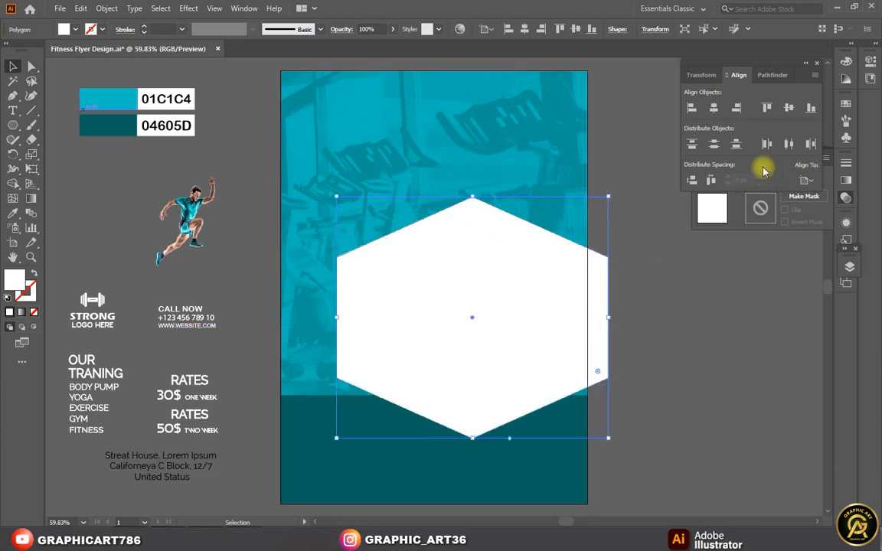
{"action": "left_click", "coordinate": [712, 108]}
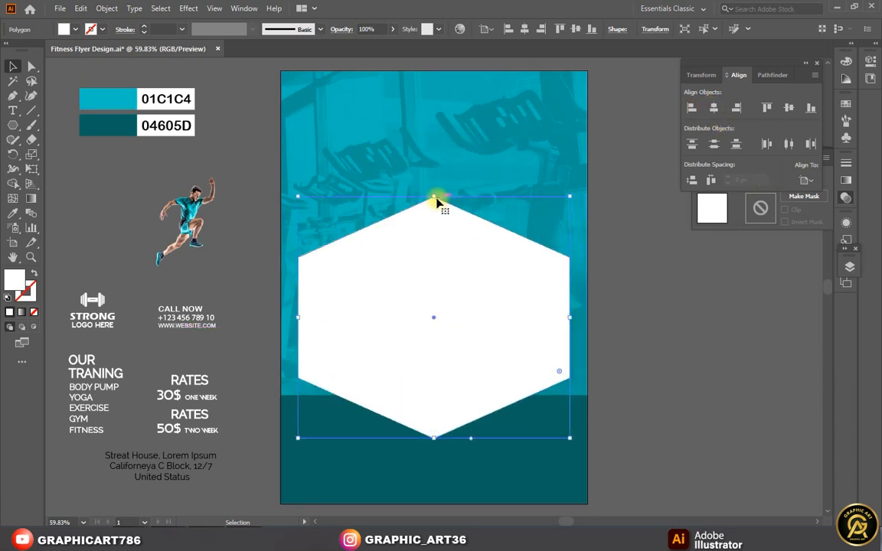
Step: Flatten the white hexagon from its upper corner and move it down to the artboard's bottom edge
{"action": "left_click_drag", "start_coordinate": [436, 199], "coordinate": [441, 230]}
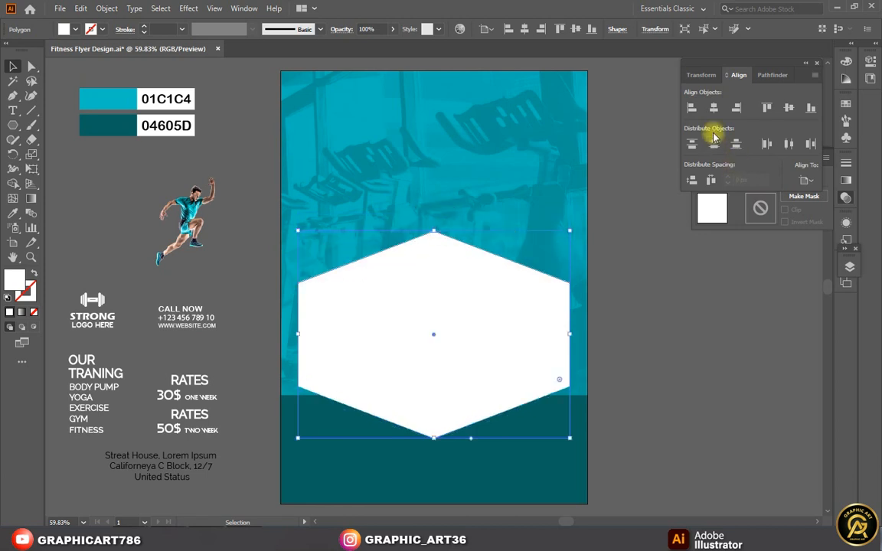
{"action": "left_click_drag", "start_coordinate": [458, 346], "coordinate": [457, 408]}
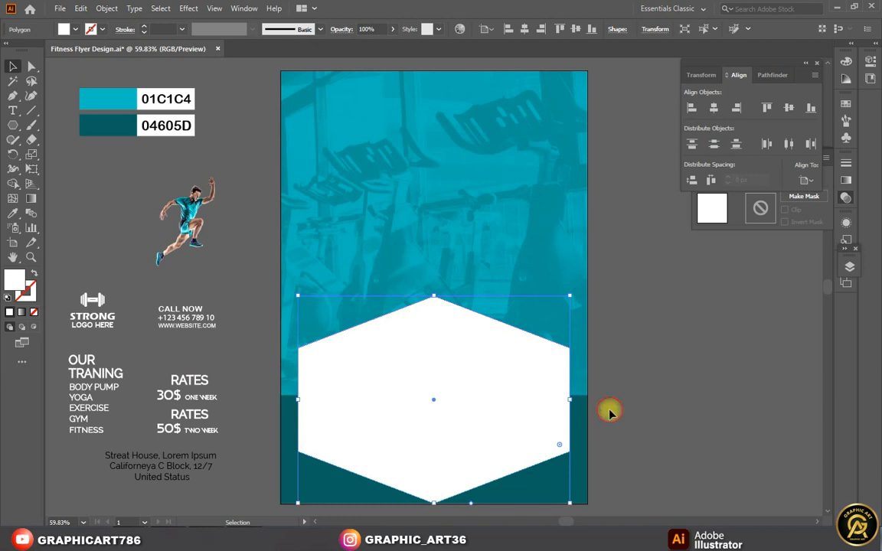
{"action": "left_click", "coordinate": [610, 414]}
Step: Duplicate the white hexagon upward as a slightly smaller copy filled with the 04605D sample colour
{"action": "left_click", "coordinate": [436, 396]}
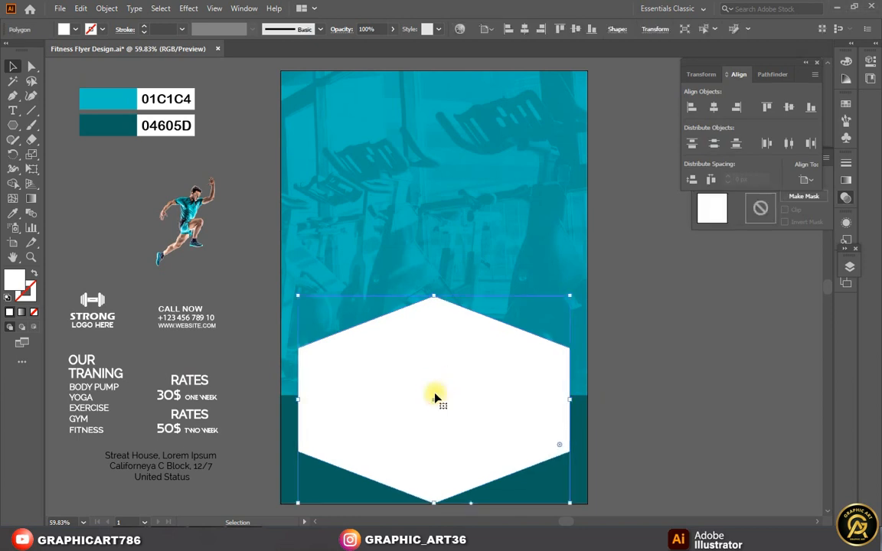
{"action": "left_click_drag", "start_coordinate": [434, 396], "coordinate": [435, 319]}
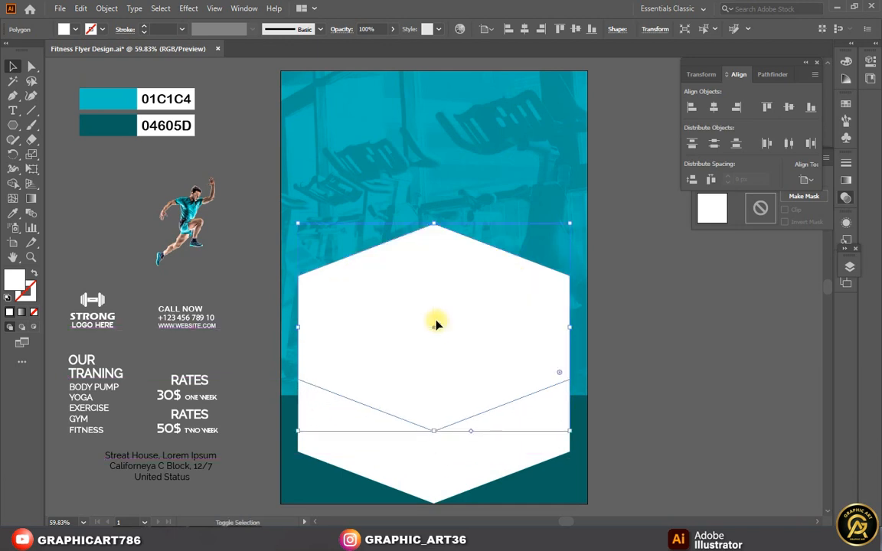
{"action": "left_click", "coordinate": [13, 213]}
{"action": "left_click", "coordinate": [110, 124]}
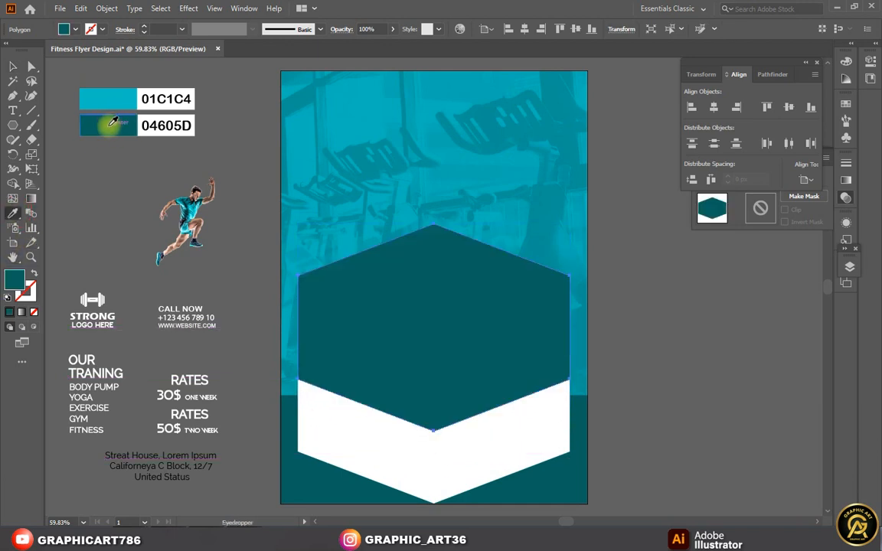
{"action": "left_click", "coordinate": [12, 67]}
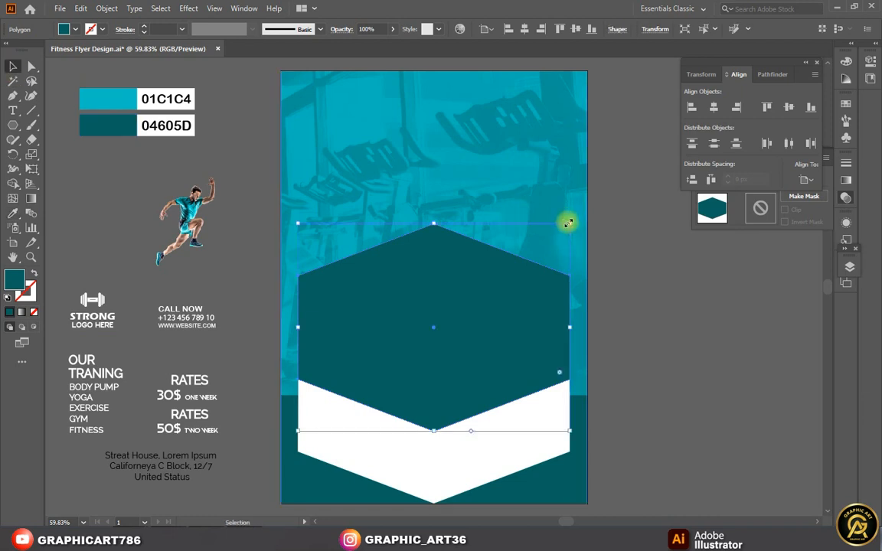
{"action": "left_click_drag", "start_coordinate": [568, 222], "coordinate": [564, 228]}
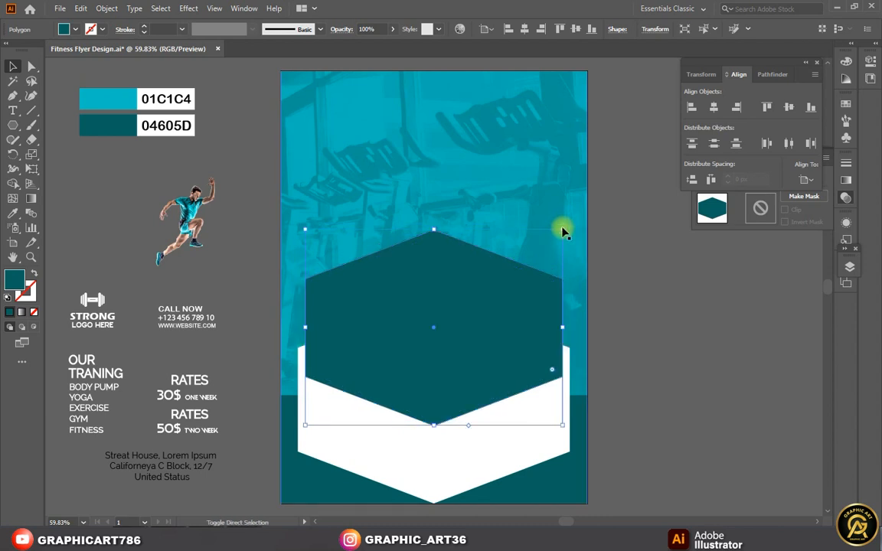
Step: Pull the dark teal hexagon's uppermost anchor point straight down to turn the shape into a chevron
{"action": "left_click", "coordinate": [32, 68]}
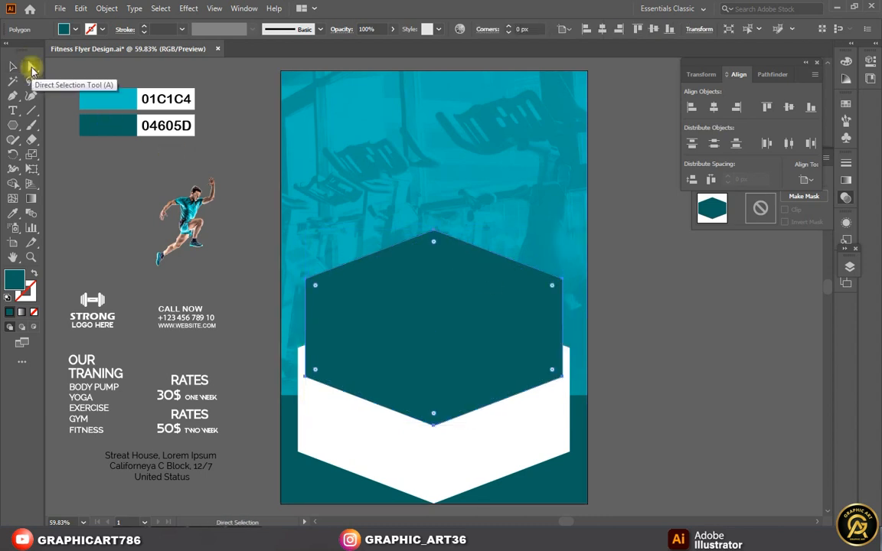
{"action": "left_click", "coordinate": [245, 268]}
{"action": "left_click", "coordinate": [435, 240]}
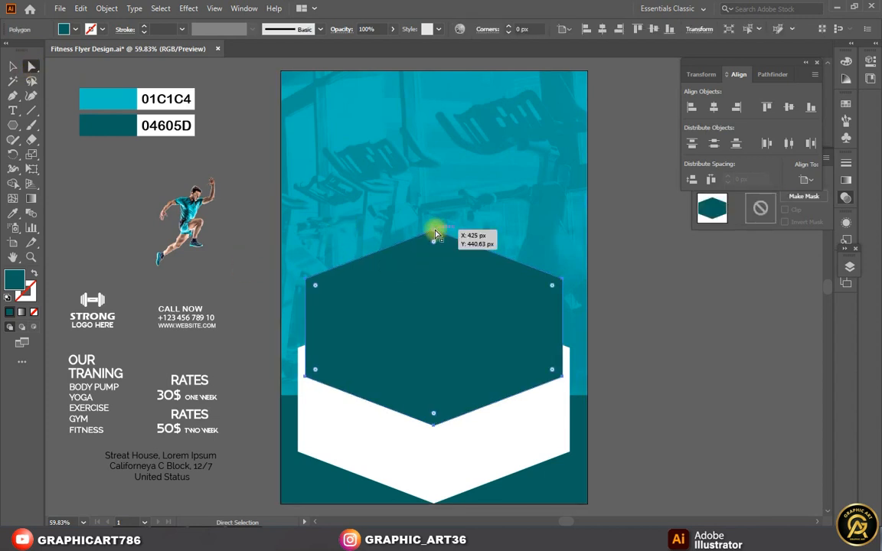
{"action": "left_click", "coordinate": [434, 238]}
{"action": "left_click_drag", "start_coordinate": [434, 236], "coordinate": [436, 322]}
{"action": "left_click", "coordinate": [12, 67]}
Step: Move the dark teal chevron straight up until its notch covers the white hexagon's upper corner
{"action": "left_click", "coordinate": [466, 370]}
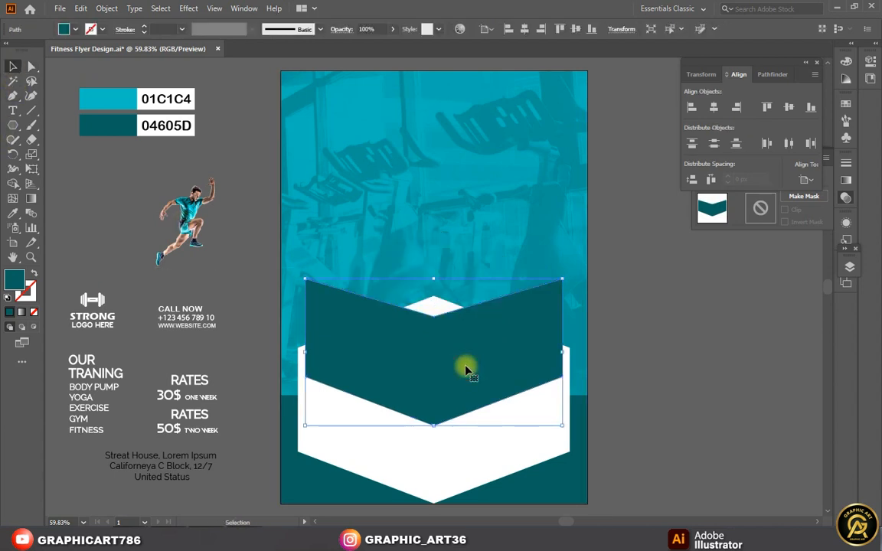
{"action": "key", "text": "Up"}
{"action": "key", "text": "Up"}
{"action": "key", "text": "Up"}
{"action": "key", "text": "Up"}
{"action": "key", "text": "Up"}
{"action": "key", "text": "Up"}
{"action": "key", "text": "Up"}
{"action": "key", "text": "Up"}
{"action": "key", "text": "Up"}
{"action": "key", "text": "Up"}
{"action": "key", "text": "Up"}
{"action": "key", "text": "Up"}
{"action": "key", "text": "Up"}
{"action": "key", "text": "Up"}
{"action": "key", "text": "Up"}
{"action": "key", "text": "Up"}
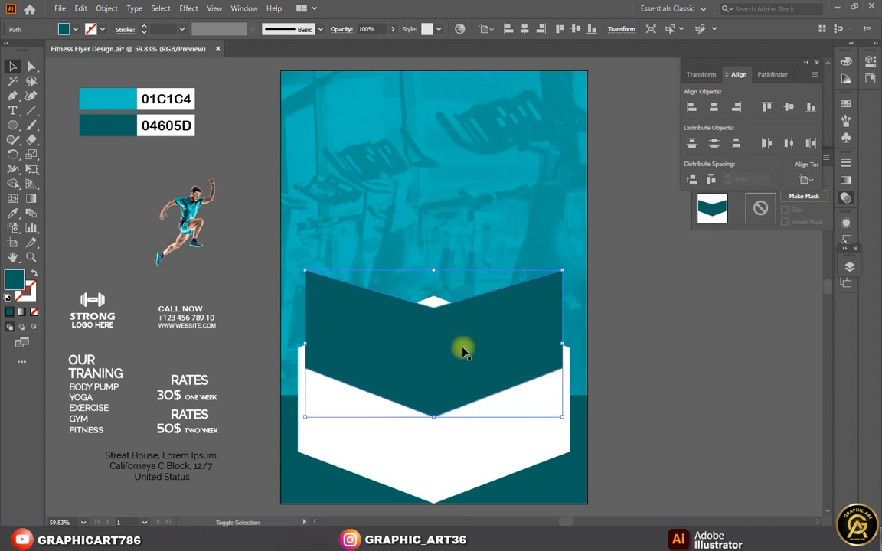
{"action": "key", "text": "ctrl+shift+a"}
{"action": "left_click_drag", "start_coordinate": [464, 353], "coordinate": [464, 328]}
Step: Stretch the dark teal chevron slightly taller from its upper edge and shift it down a little
{"action": "left_click_drag", "start_coordinate": [434, 257], "coordinate": [434, 242]}
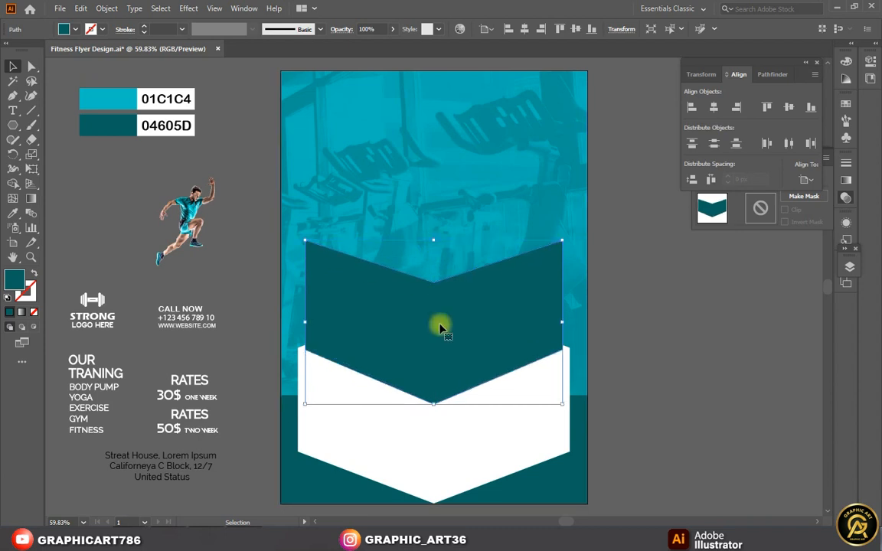
{"action": "key", "text": "shift+Down"}
{"action": "key", "text": "shift+Down"}
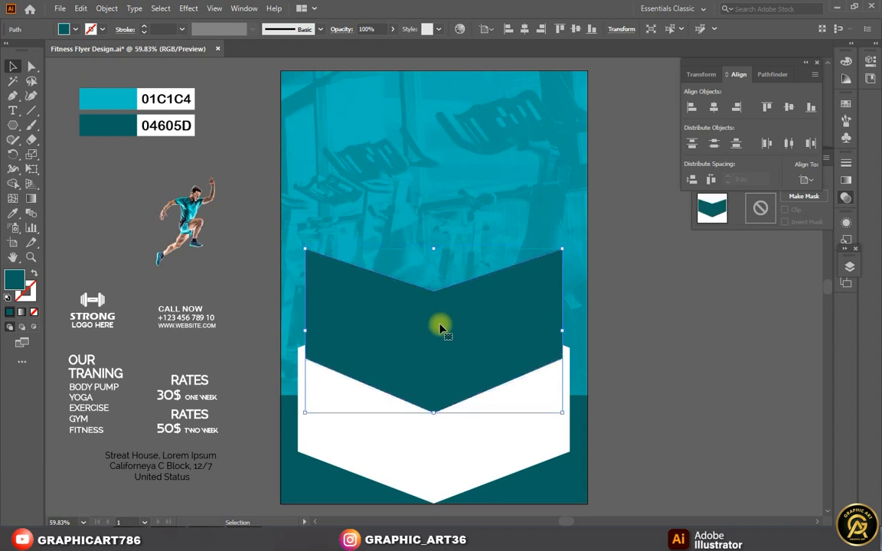
Step: Shorten the dark teal chevron slightly from its upper edge, keeping its lower tip in place
{"action": "left_click", "coordinate": [604, 398]}
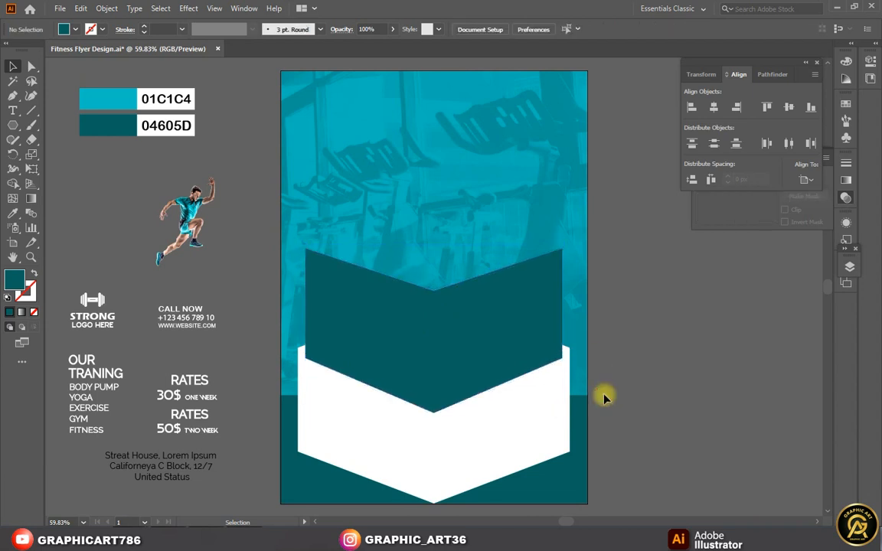
{"action": "left_click", "coordinate": [462, 345]}
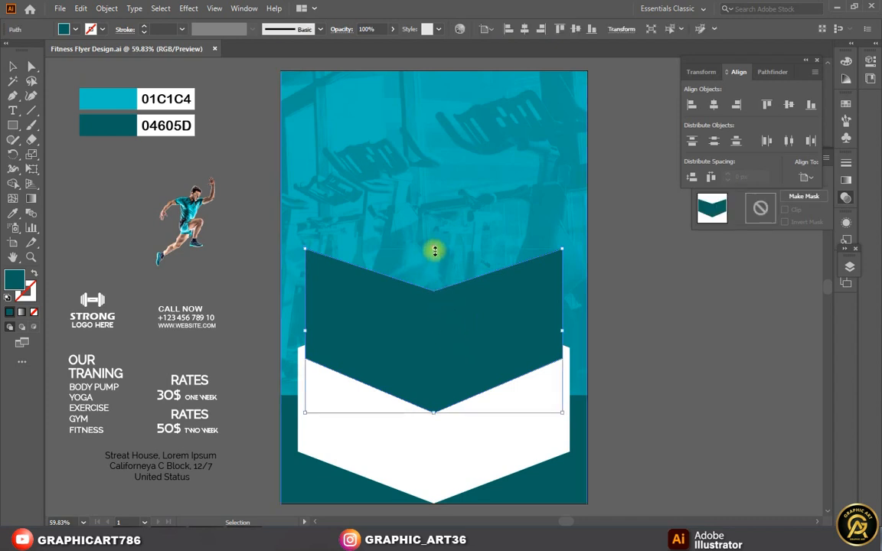
{"action": "left_click_drag", "start_coordinate": [434, 250], "coordinate": [434, 260]}
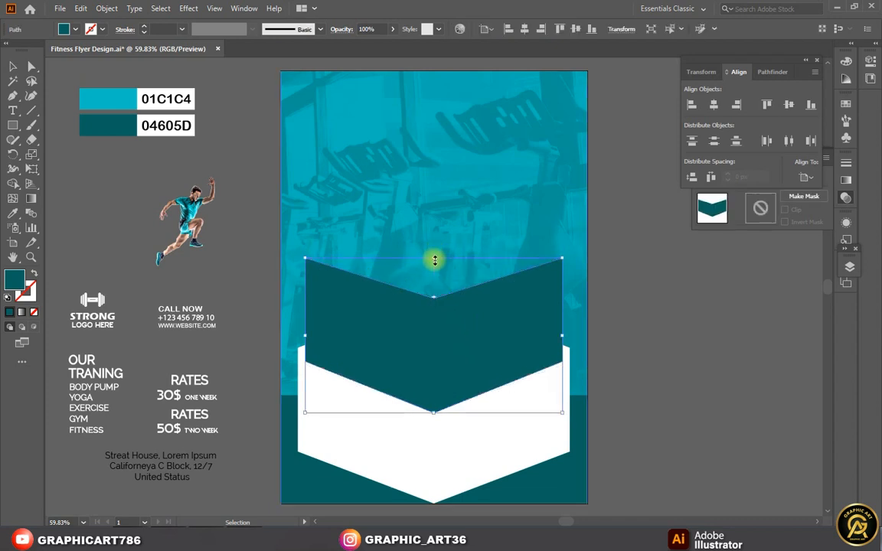
Step: Widen the white hexagon slightly, lower its upper edge a little and centre it horizontally on the artboard
{"action": "left_click", "coordinate": [433, 446]}
{"action": "left_click_drag", "start_coordinate": [572, 399], "coordinate": [573, 399]}
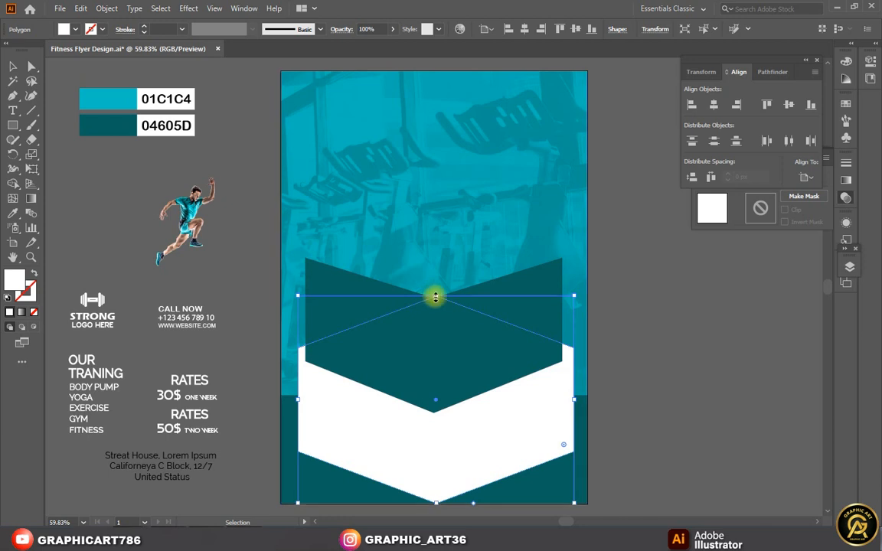
{"action": "left_click_drag", "start_coordinate": [435, 296], "coordinate": [435, 301]}
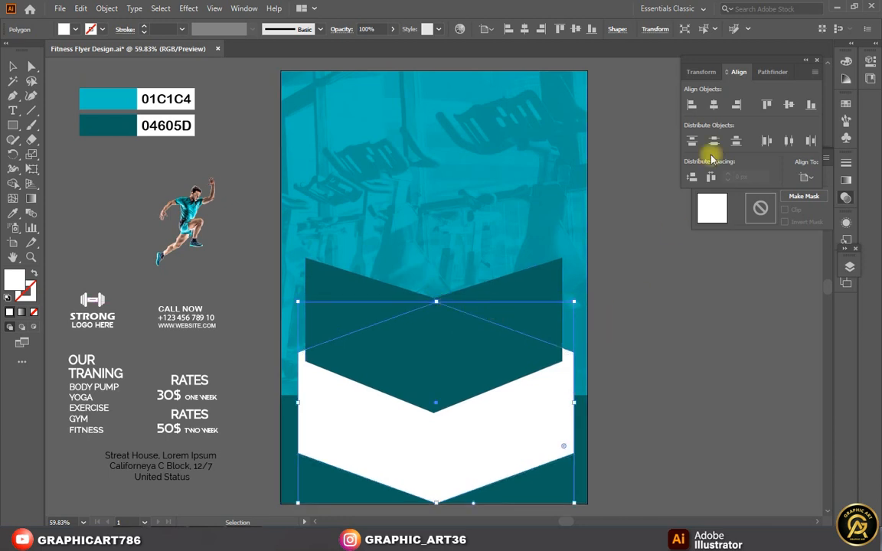
{"action": "left_click", "coordinate": [714, 105]}
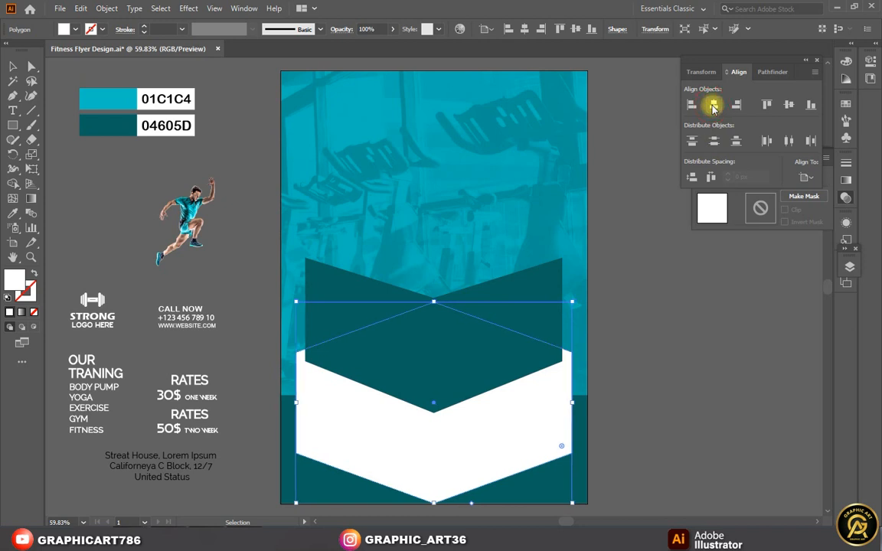
{"action": "left_click", "coordinate": [600, 394]}
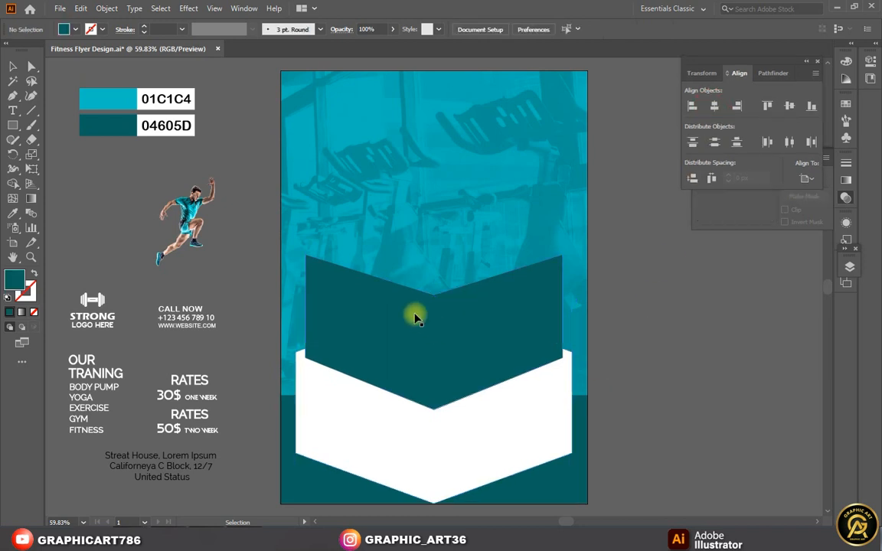
Step: Place the runner image on the flyer, centre it on the artboard and enlarge it proportionally to span most of the chevron's width
{"action": "left_click_drag", "start_coordinate": [200, 222], "coordinate": [433, 309]}
{"action": "left_click", "coordinate": [714, 106]}
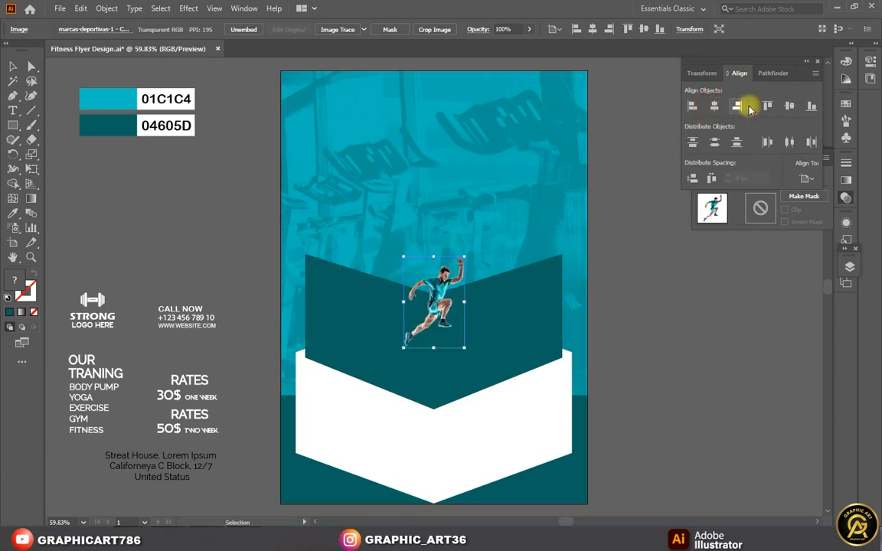
{"action": "left_click", "coordinate": [788, 106]}
{"action": "left_click_drag", "start_coordinate": [464, 241], "coordinate": [549, 107]}
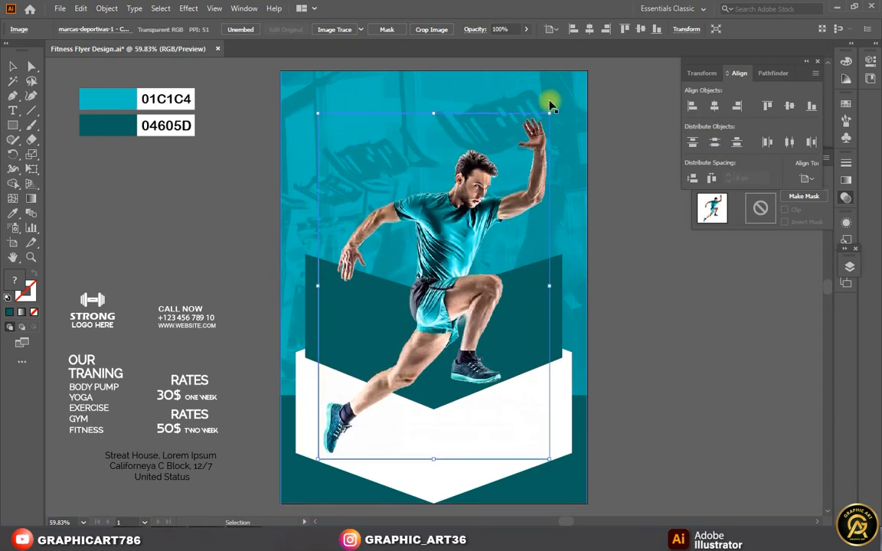
Step: Nudge the runner image slightly up and left, then save the document
{"action": "key", "text": "Up"}
{"action": "key", "text": "Up"}
{"action": "key", "text": "Up"}
{"action": "key", "text": "Up"}
{"action": "key", "text": "Up"}
{"action": "key", "text": "Up"}
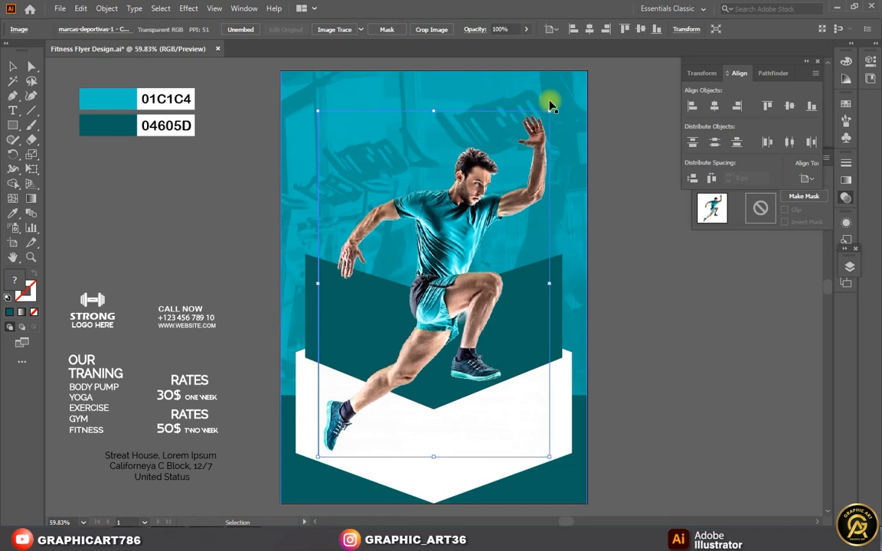
{"action": "key", "text": "Left"}
{"action": "key", "text": "Left"}
{"action": "key", "text": "Left"}
{"action": "key", "text": "Left"}
{"action": "key", "text": "Left"}
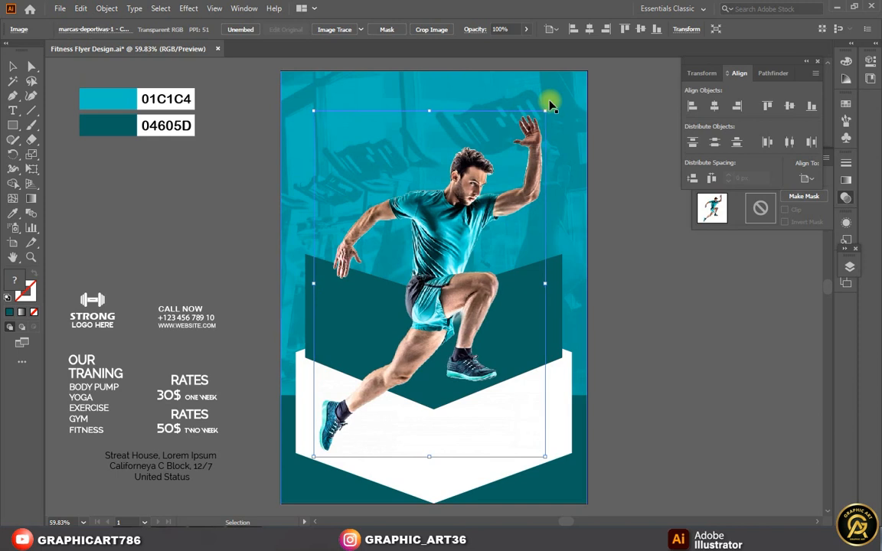
{"action": "left_click", "coordinate": [607, 396]}
{"action": "key", "text": "ctrl+s"}
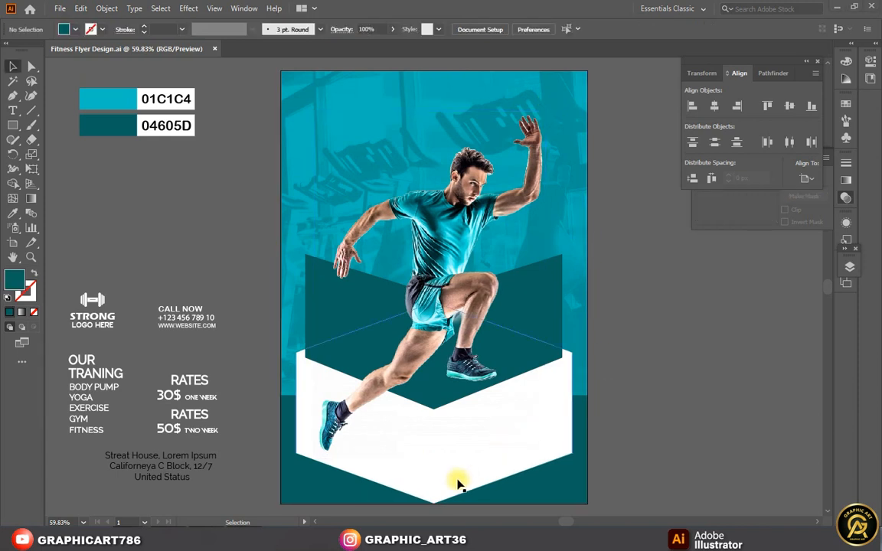
Step: Round all corners of the white hexagon with a radius of about 32 px
{"action": "left_click", "coordinate": [450, 482]}
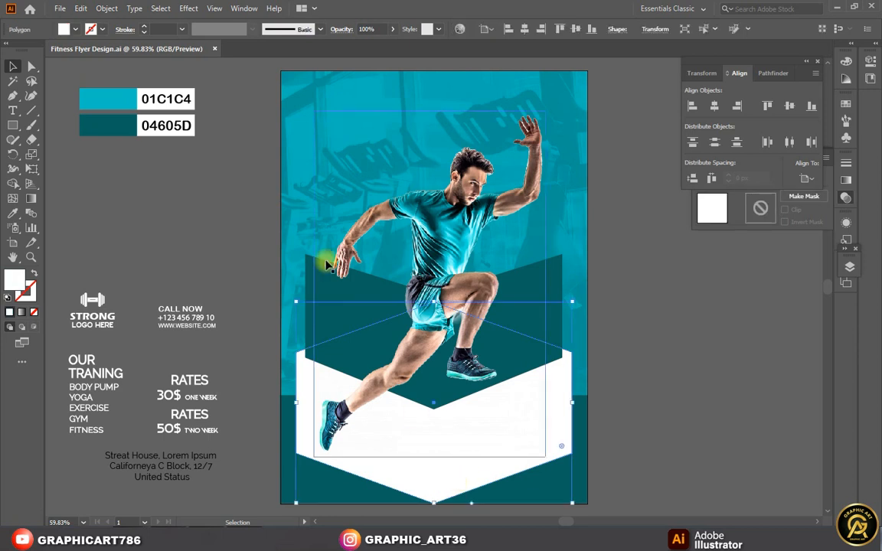
{"action": "left_click", "coordinate": [31, 67]}
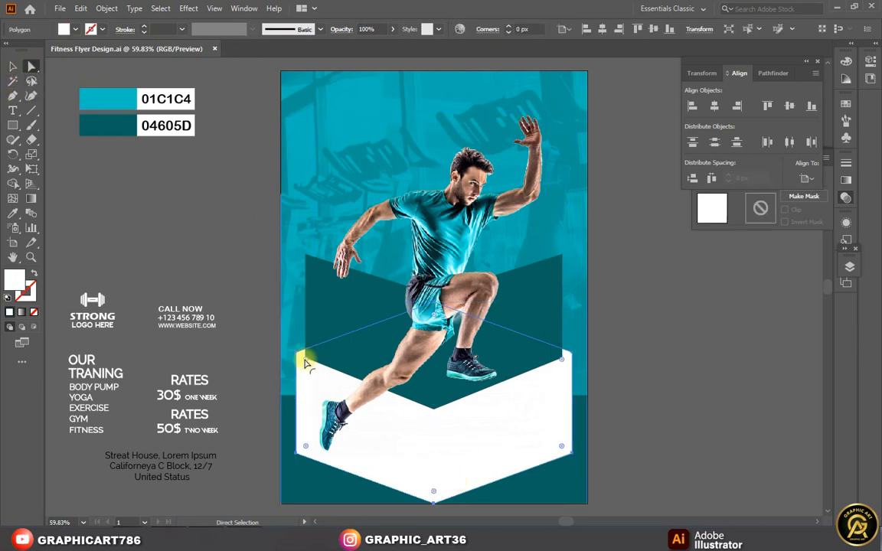
{"action": "left_click", "coordinate": [297, 451]}
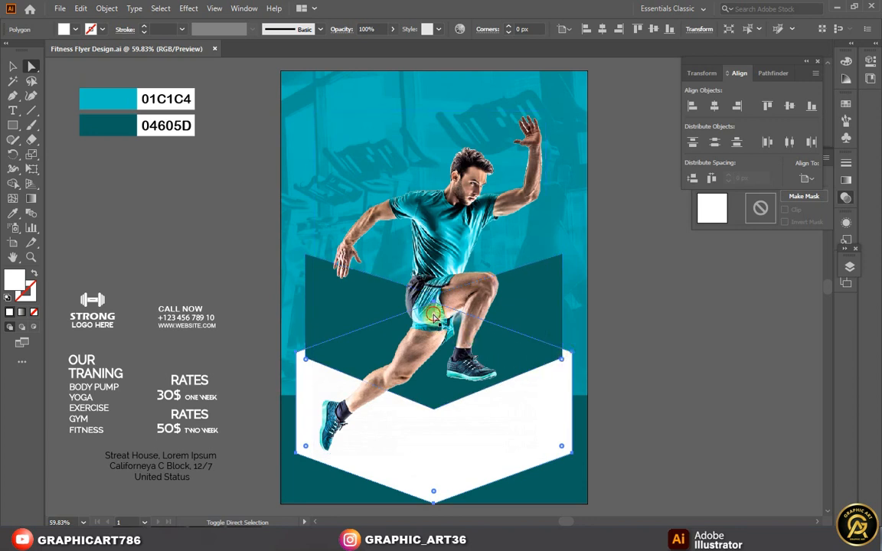
{"action": "left_click_drag", "start_coordinate": [433, 316], "coordinate": [434, 317]}
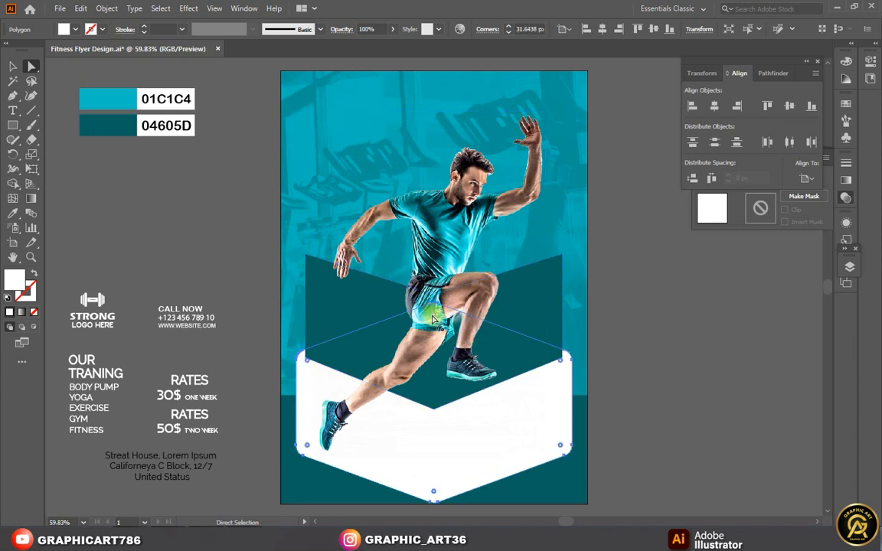
{"action": "left_click", "coordinate": [600, 399]}
Step: Draw a circle on the white hexagon below the chevron's tip and fill it with a reversed radial gradient, black centre to white edge
{"action": "left_click_drag", "start_coordinate": [15, 128], "coordinate": [49, 138]}
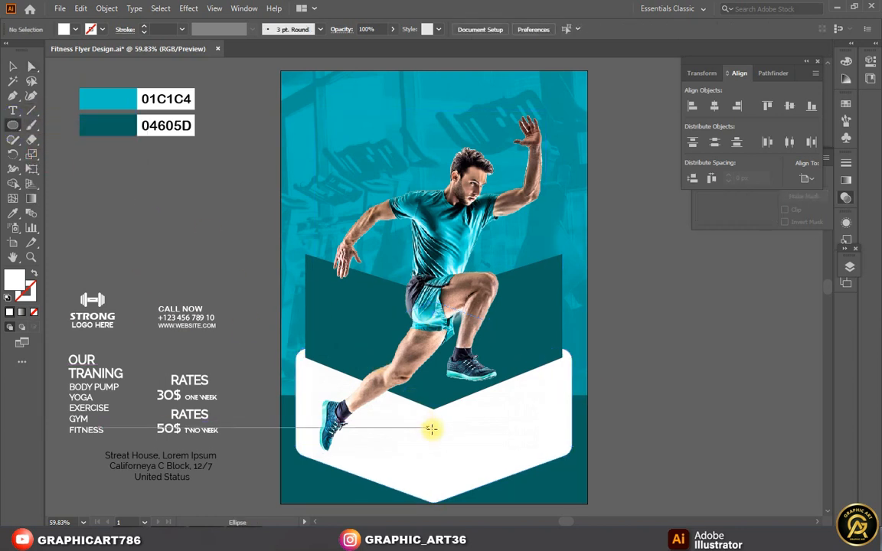
{"action": "left_click_drag", "start_coordinate": [440, 428], "coordinate": [449, 410]}
{"action": "left_click", "coordinate": [846, 180]}
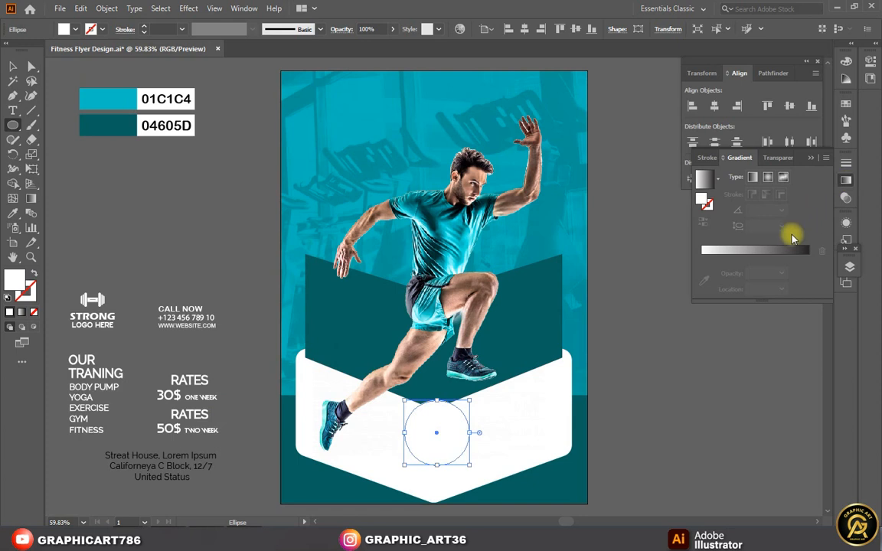
{"action": "left_click", "coordinate": [783, 251]}
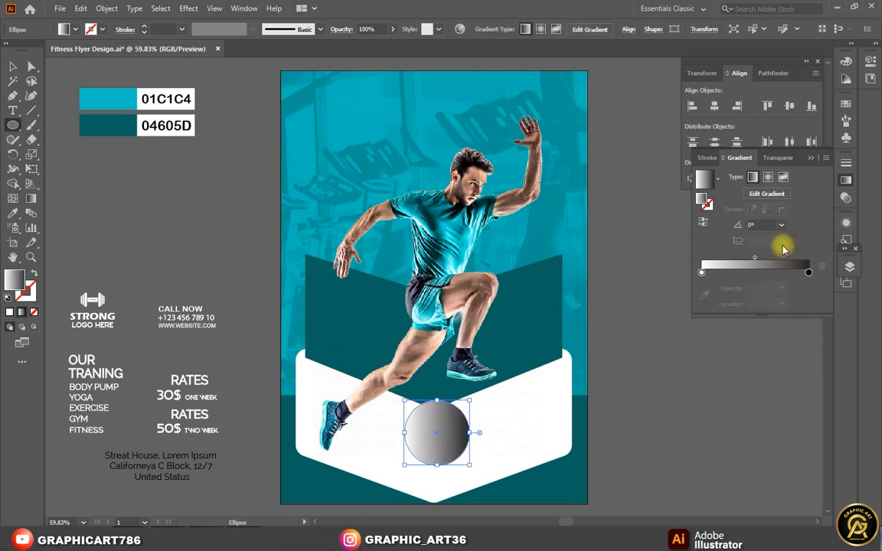
{"action": "left_click", "coordinate": [768, 176]}
{"action": "left_click", "coordinate": [702, 221]}
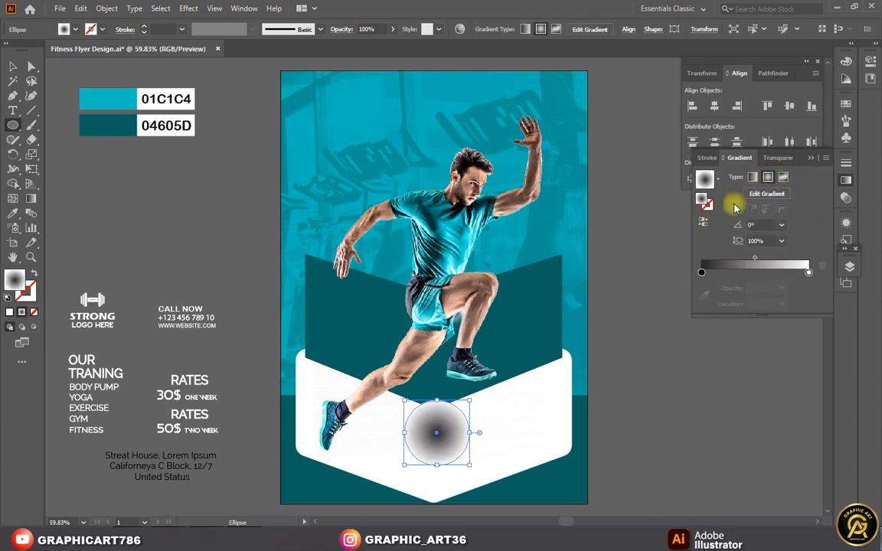
Step: Set the gradient circle's blend mode to Multiply and squash its radial gradient vertically into a flat shadow
{"action": "left_click", "coordinate": [775, 159]}
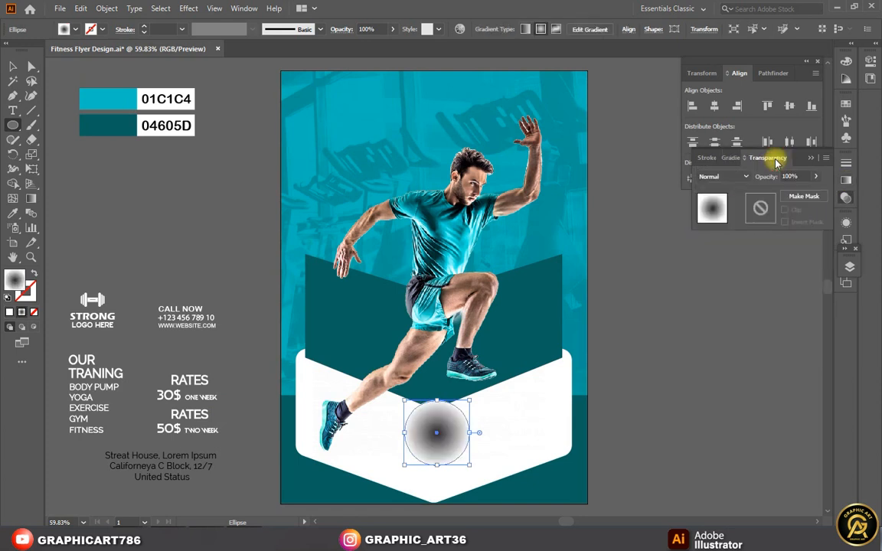
{"action": "left_click", "coordinate": [717, 177]}
{"action": "left_click", "coordinate": [720, 219]}
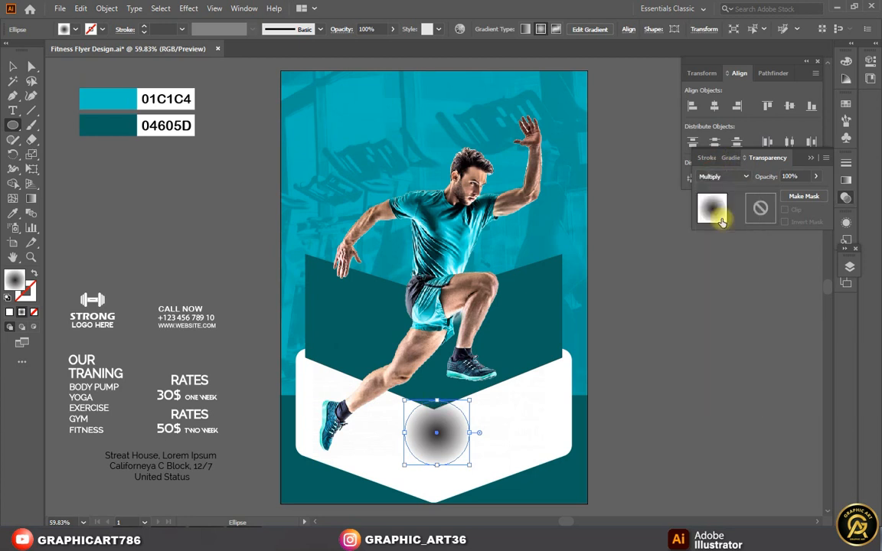
{"action": "left_click", "coordinate": [30, 198]}
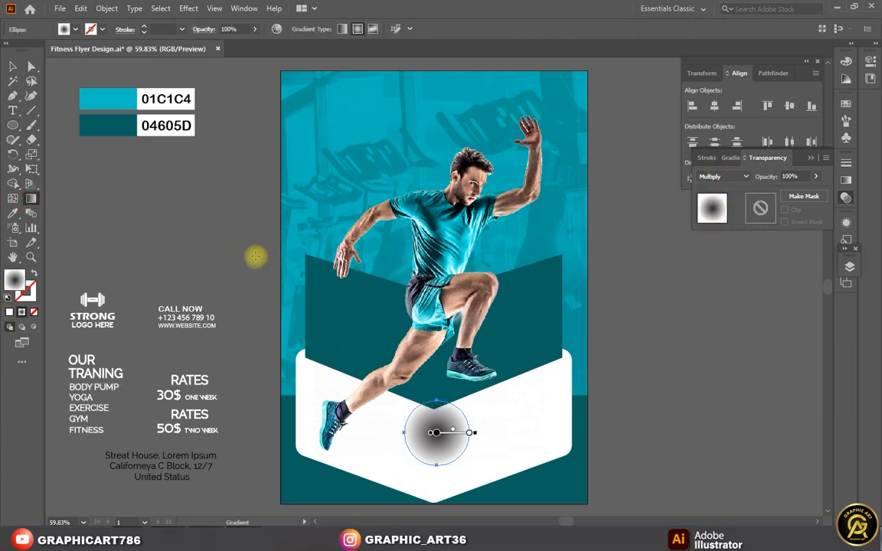
{"action": "left_click_drag", "start_coordinate": [437, 402], "coordinate": [435, 427]}
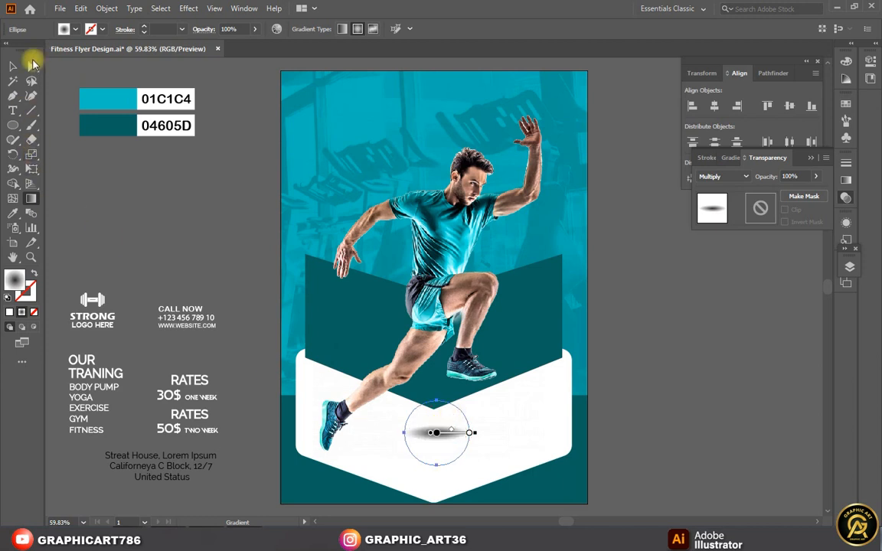
Step: Move the flat shadow beneath the runner's front shoe and place a slightly narrower copy beneath the rear shoe
{"action": "left_click", "coordinate": [13, 66]}
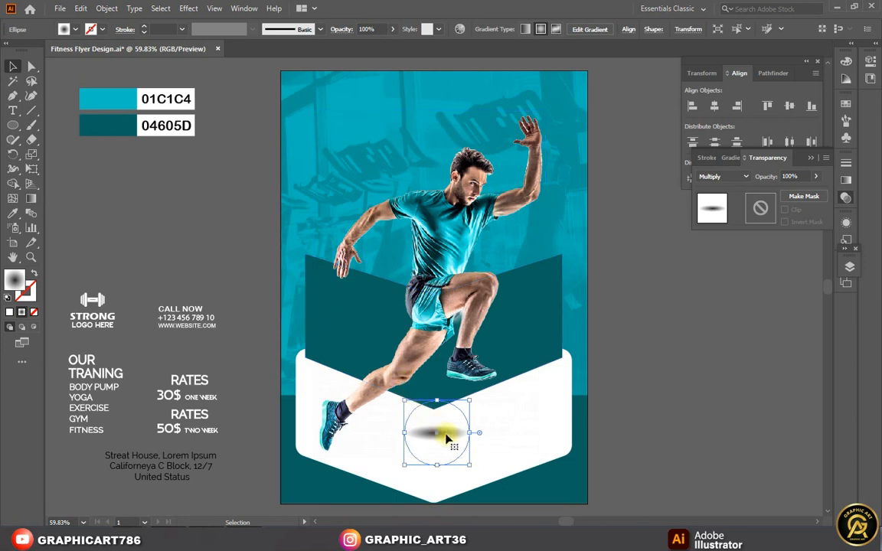
{"action": "left_click_drag", "start_coordinate": [446, 433], "coordinate": [477, 389]}
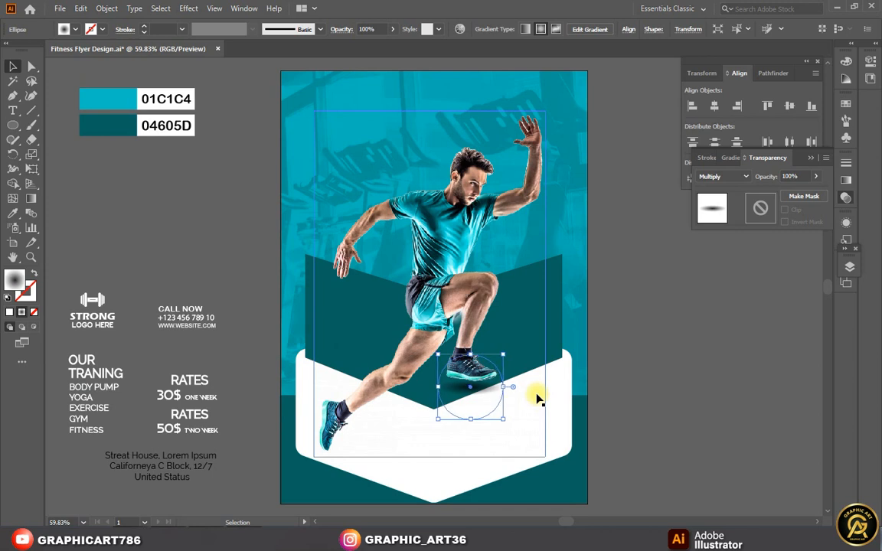
{"action": "left_click_drag", "start_coordinate": [472, 399], "coordinate": [352, 453]}
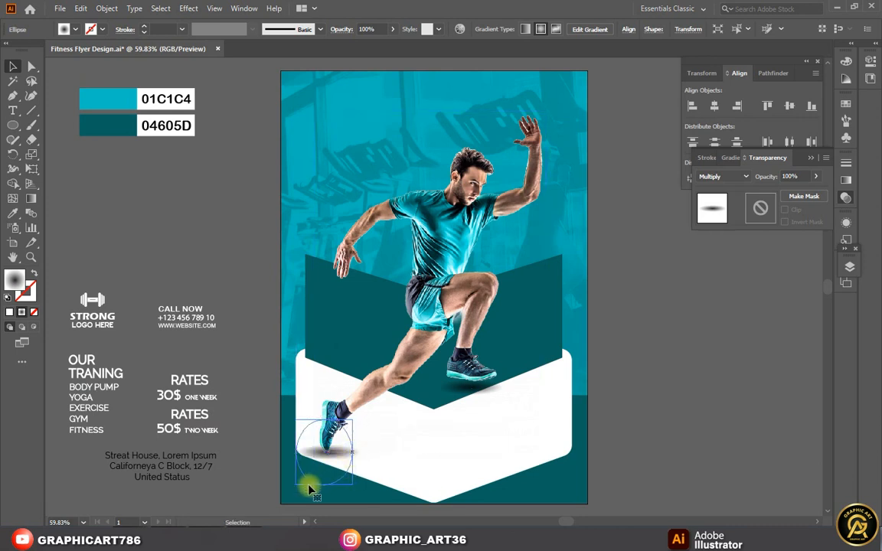
Step: Shorten the rear shoe's shadow from its lower edge and nudge it slightly down and right beneath the sole
{"action": "left_click_drag", "start_coordinate": [325, 487], "coordinate": [314, 472]}
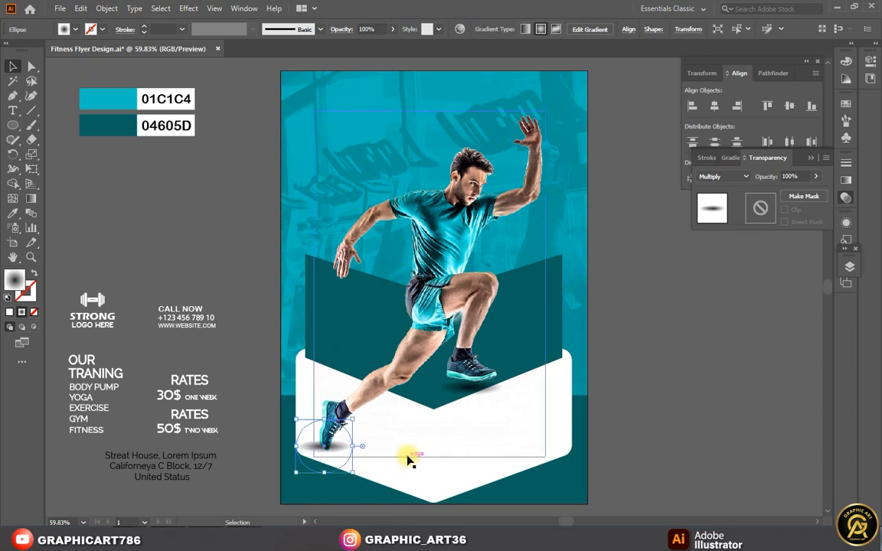
{"action": "key", "text": "Down"}
{"action": "key", "text": "Down"}
{"action": "key", "text": "Down"}
{"action": "key", "text": "Down"}
{"action": "key", "text": "Down"}
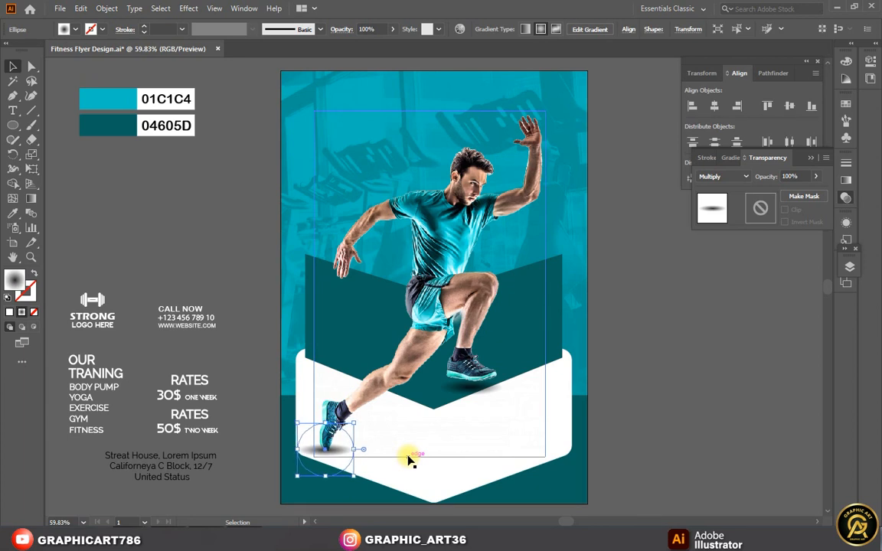
{"action": "key", "text": "Down"}
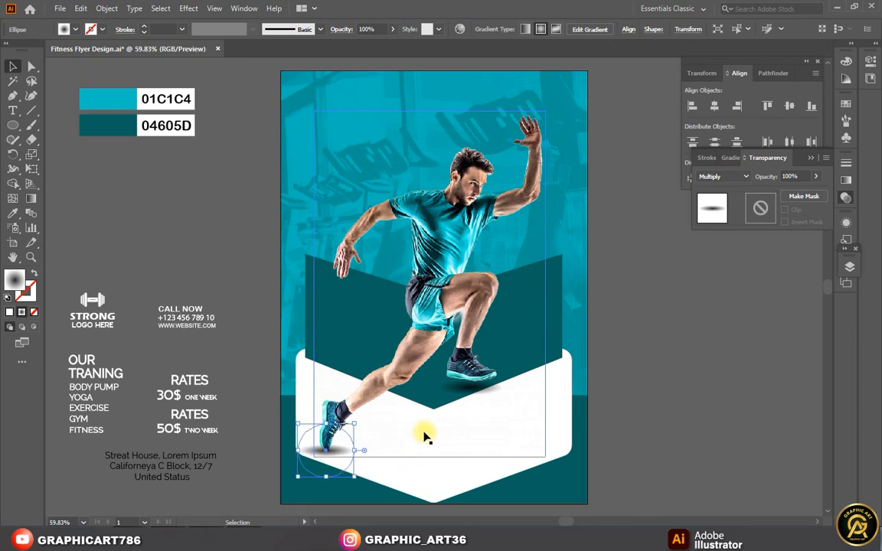
Step: Scale the runner image down slightly about its centre and nudge it down until the shoes meet their shadows
{"action": "left_click", "coordinate": [425, 342]}
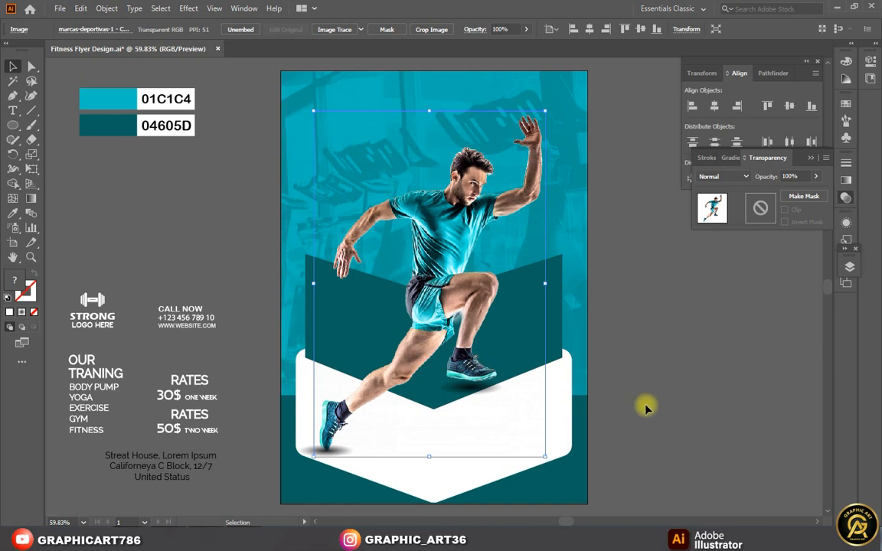
{"action": "left_click", "coordinate": [606, 388]}
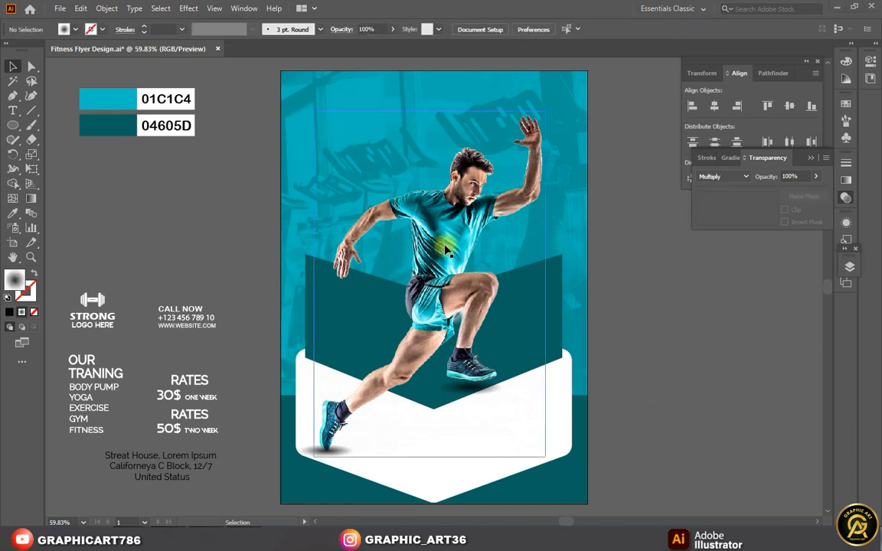
{"action": "left_click", "coordinate": [521, 142]}
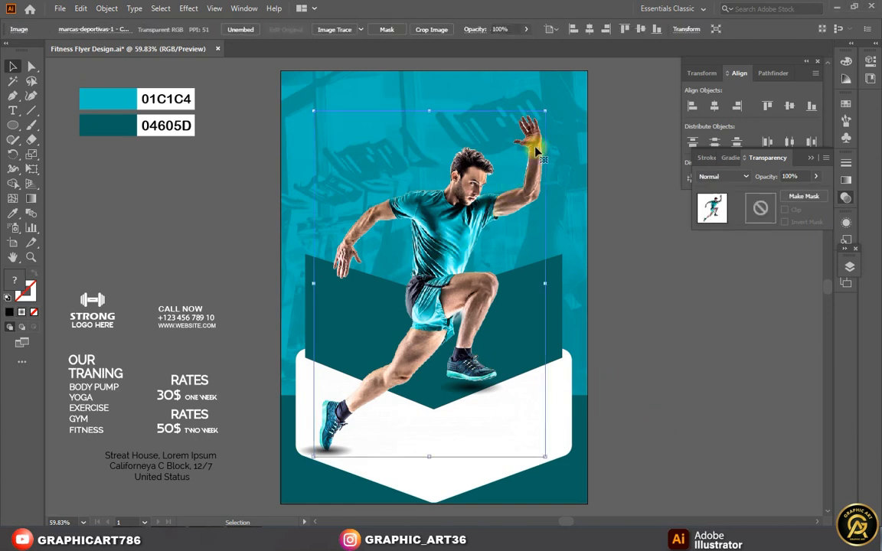
{"action": "left_click_drag", "start_coordinate": [546, 114], "coordinate": [542, 114]}
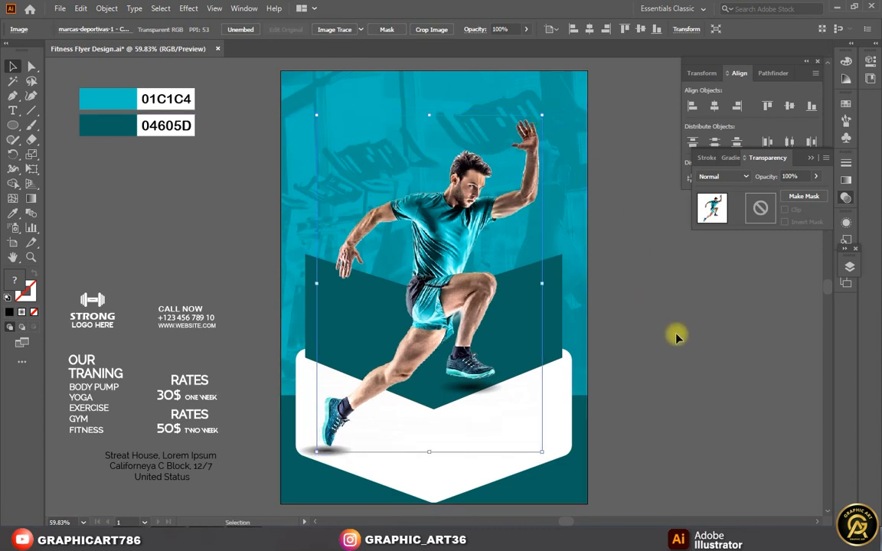
{"action": "key", "text": "Down"}
{"action": "key", "text": "Down"}
{"action": "key", "text": "Down"}
{"action": "key", "text": "Down"}
{"action": "key", "text": "Down"}
{"action": "key", "text": "Down"}
{"action": "key", "text": "Down"}
{"action": "key", "text": "Down"}
{"action": "key", "text": "Down"}
{"action": "key", "text": "Down"}
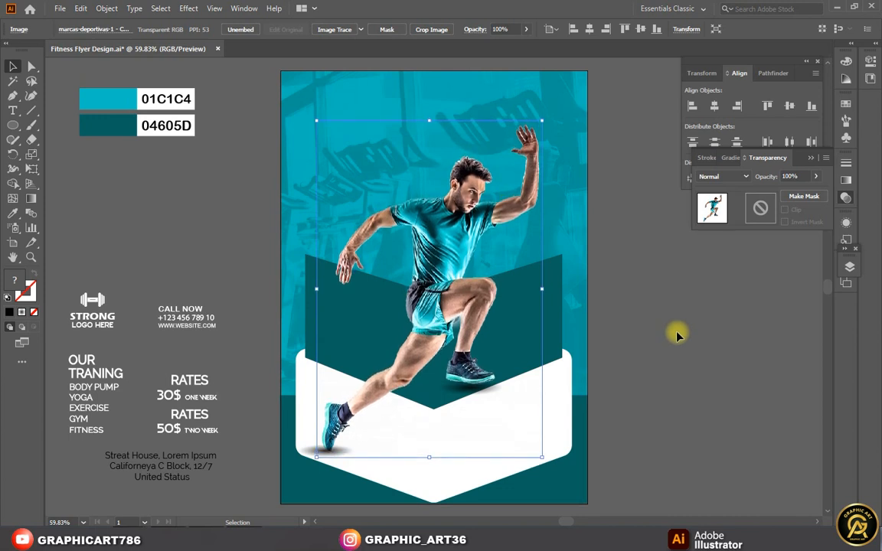
Step: Shift the rear shoe's shadow slightly to the right beneath the sole
{"action": "left_click", "coordinate": [328, 465]}
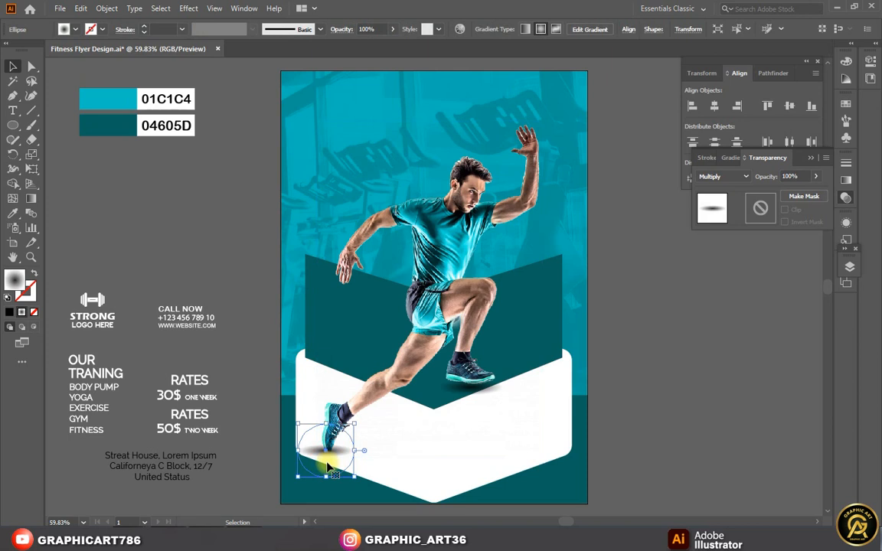
{"action": "left_click_drag", "start_coordinate": [327, 466], "coordinate": [330, 468]}
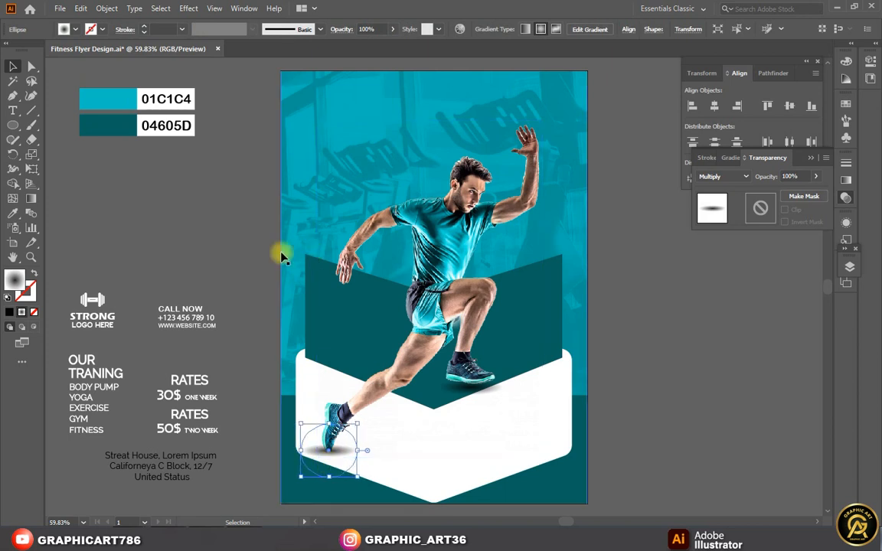
{"action": "left_click", "coordinate": [122, 221]}
Step: Add the heading text "SHAPE YOUR" beside the flyer in white with the Strasua-Regular font
{"action": "left_click", "coordinate": [14, 110]}
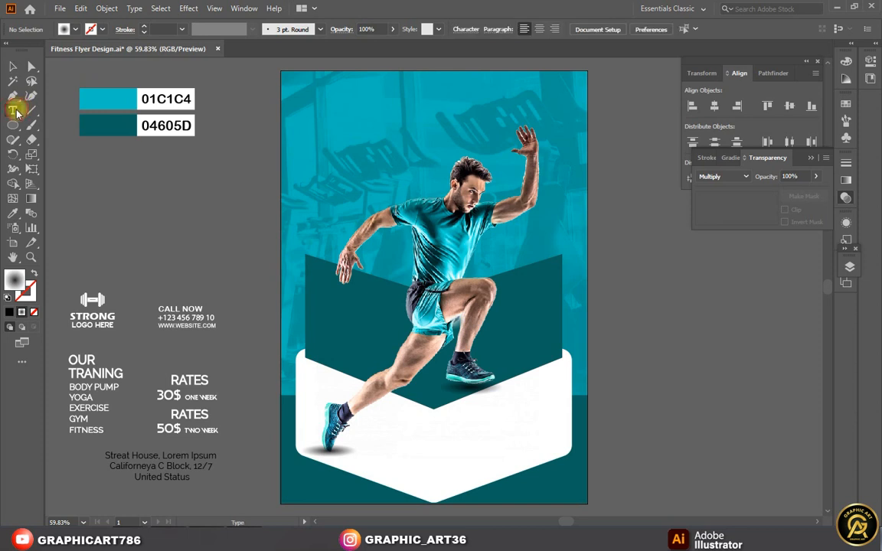
{"action": "left_click", "coordinate": [235, 175]}
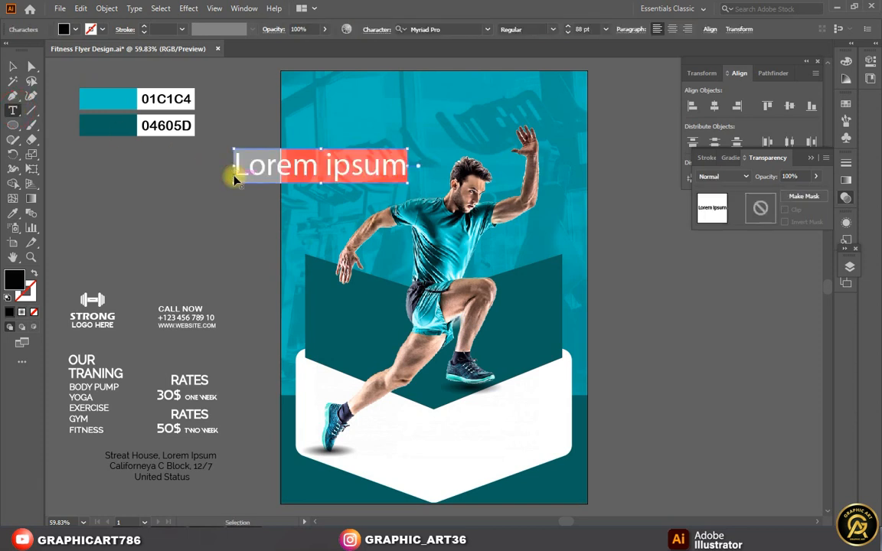
{"action": "type", "text": "SHAPE YOUR"}
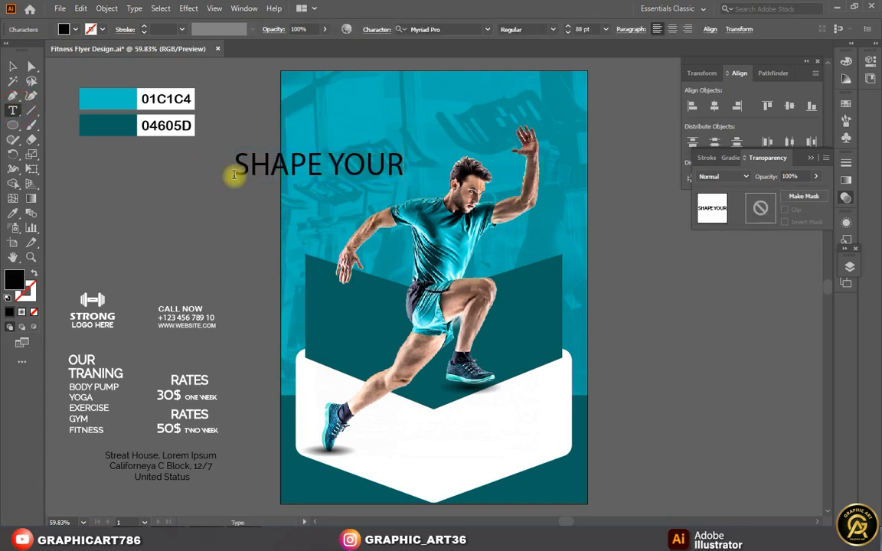
{"action": "left_click", "coordinate": [10, 67]}
{"action": "left_click", "coordinate": [75, 29]}
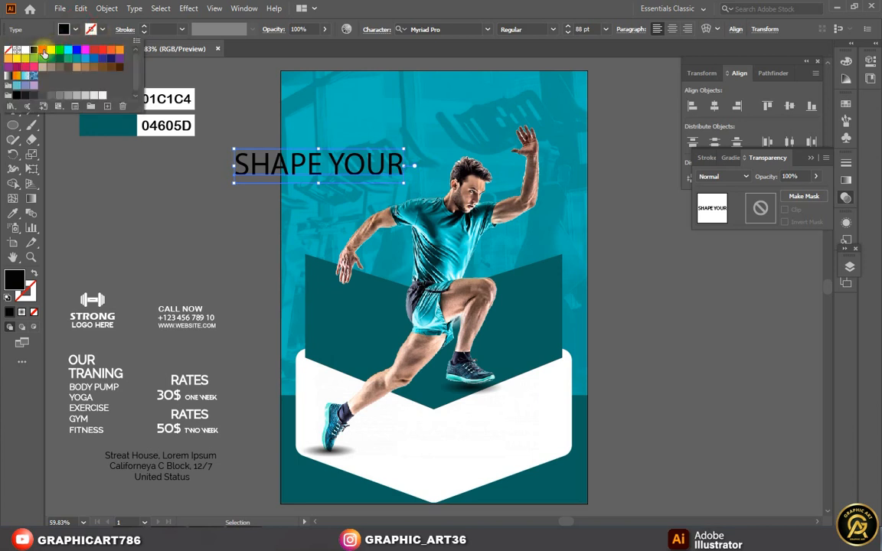
{"action": "left_click", "coordinate": [25, 49]}
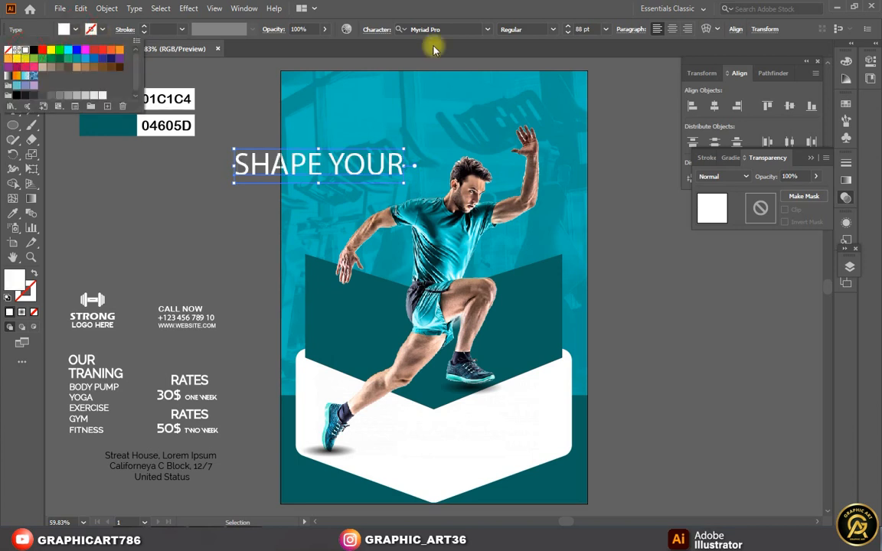
{"action": "left_click", "coordinate": [490, 29]}
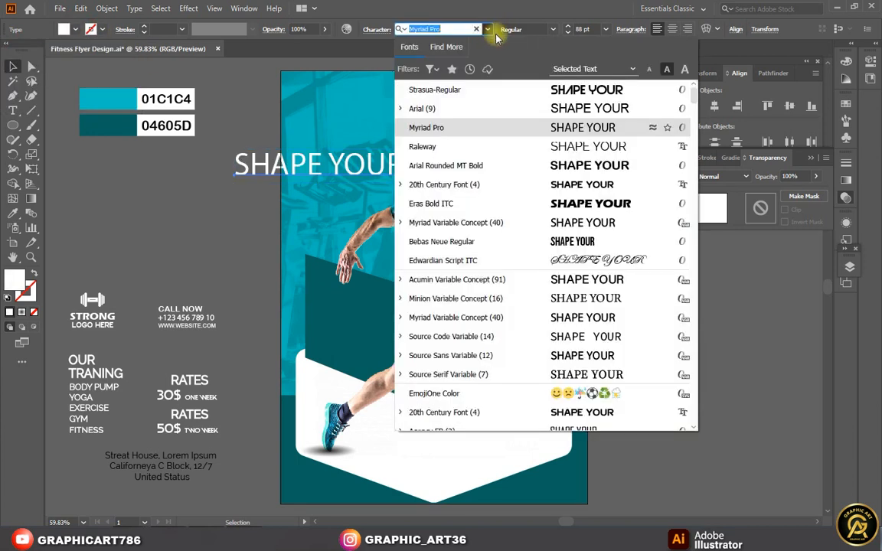
{"action": "left_click", "coordinate": [570, 93]}
Step: Place the "SHAPE YOUR" heading at the top of the flyer, enlarge it to about 105 pt and centre it horizontally
{"action": "left_click_drag", "start_coordinate": [368, 173], "coordinate": [454, 104]}
{"action": "left_click_drag", "start_coordinate": [514, 111], "coordinate": [559, 122]}
{"action": "left_click", "coordinate": [711, 109]}
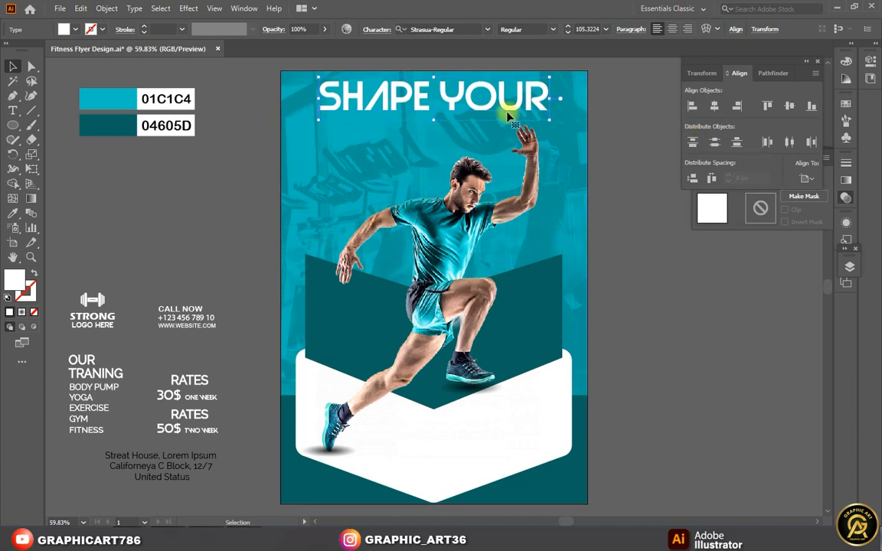
Step: Duplicate the heading directly below itself and change the copy's text to "BODY"
{"action": "left_click_drag", "start_coordinate": [490, 112], "coordinate": [491, 146]}
{"action": "double_click", "coordinate": [491, 145]}
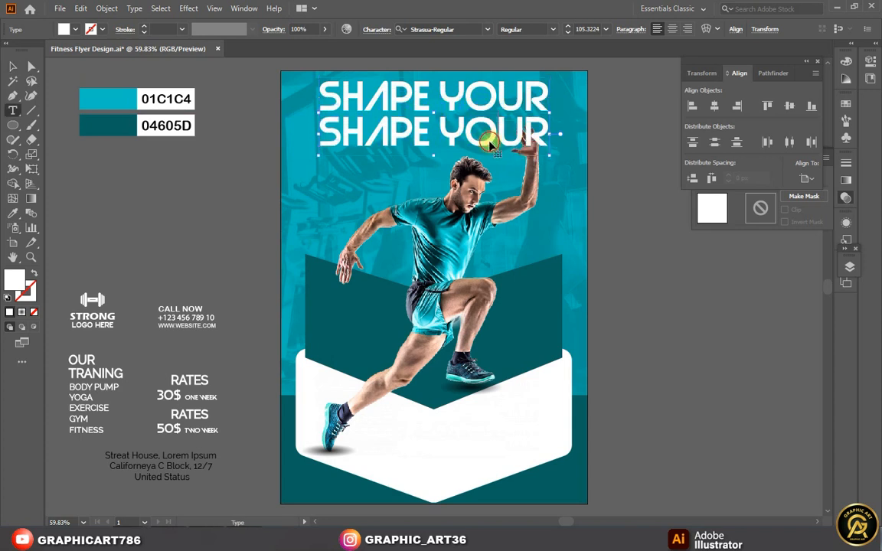
{"action": "key", "text": "ctrl+a"}
{"action": "type", "text": "B"}
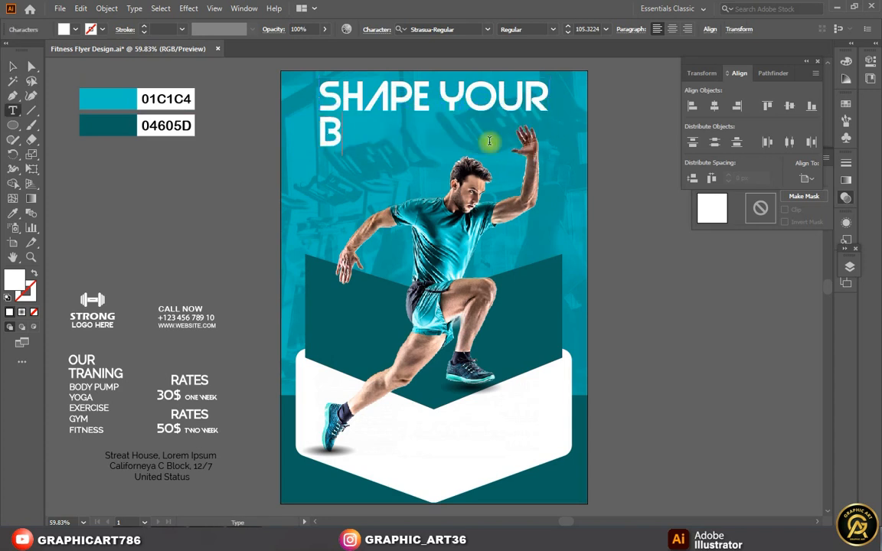
{"action": "type", "text": "ODY"}
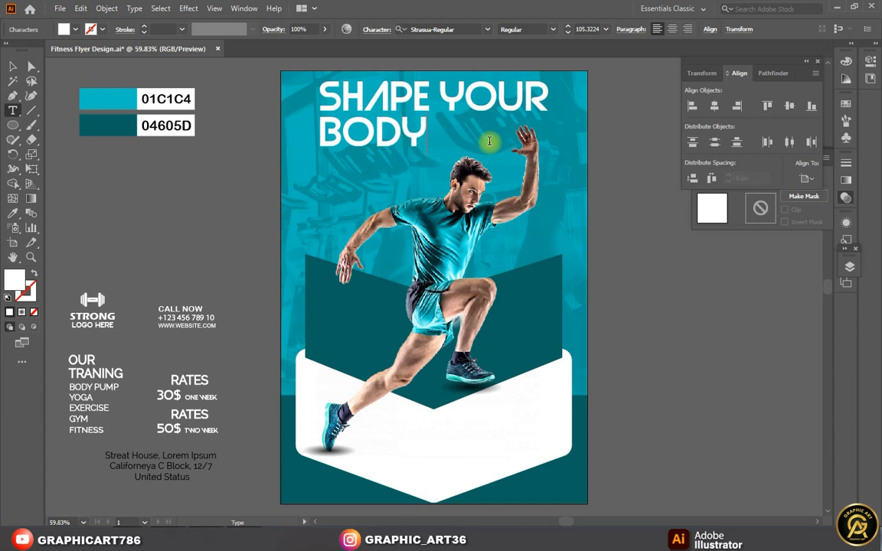
{"action": "left_click", "coordinate": [13, 67]}
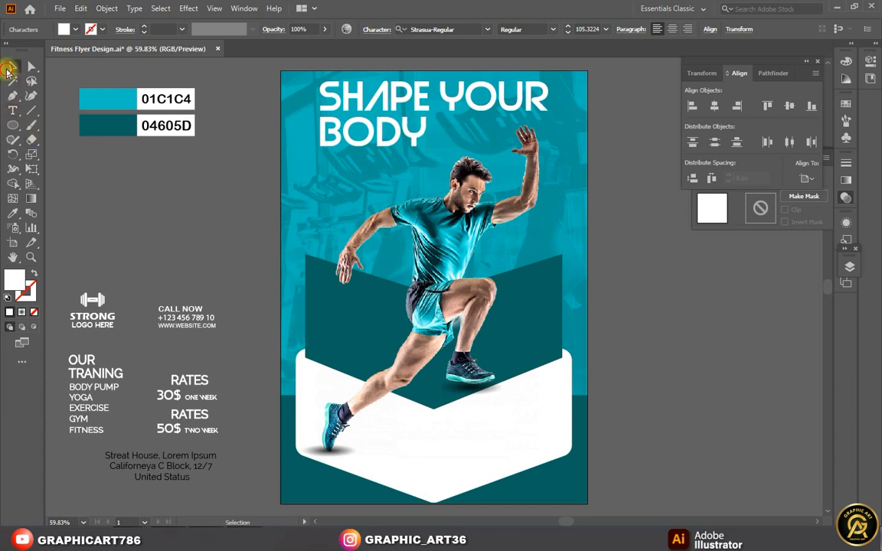
Step: Enlarge "BODY" to about 225 pt, matching the width of "SHAPE YOUR", and nudge it up closer to that line
{"action": "left_click", "coordinate": [431, 161], "text": "shift"}
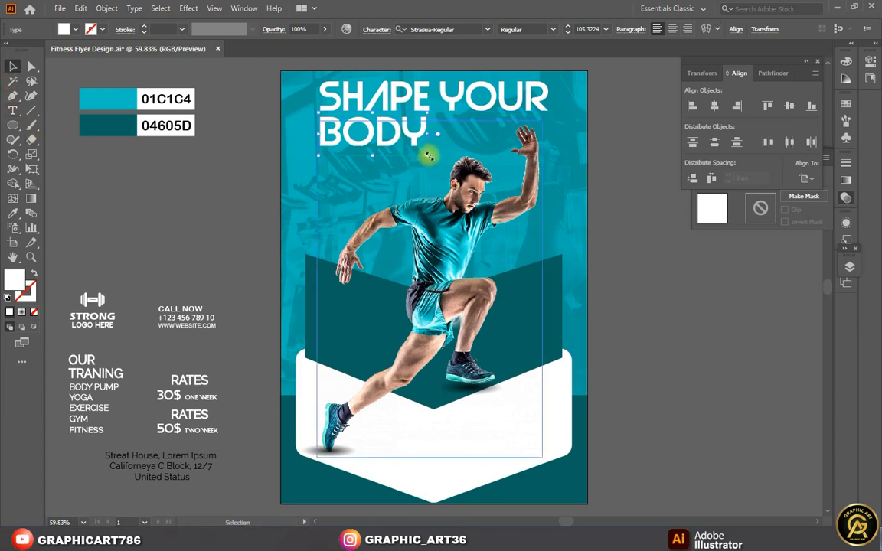
{"action": "left_click_drag", "start_coordinate": [429, 156], "coordinate": [552, 207]}
{"action": "key", "text": "Up"}
{"action": "key", "text": "Up"}
{"action": "key", "text": "Up"}
{"action": "key", "text": "Up"}
{"action": "key", "text": "Up"}
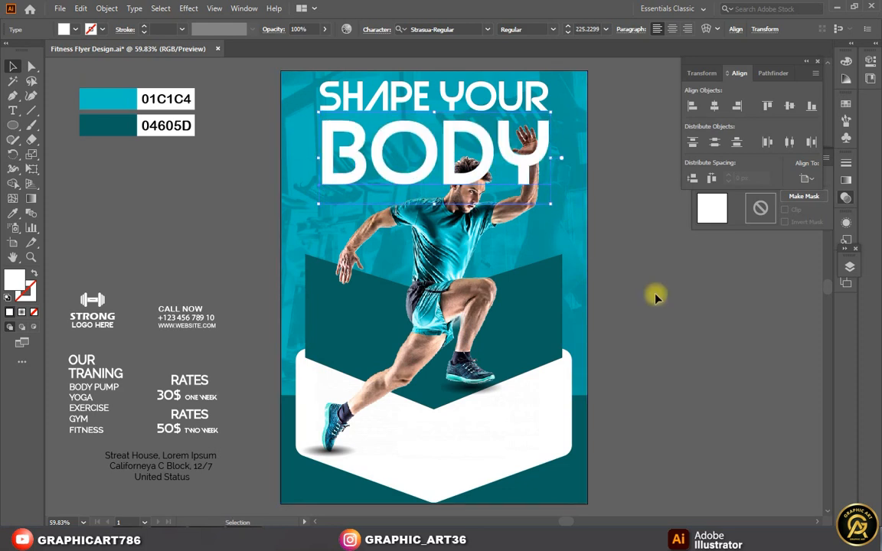
{"action": "key", "text": "Up"}
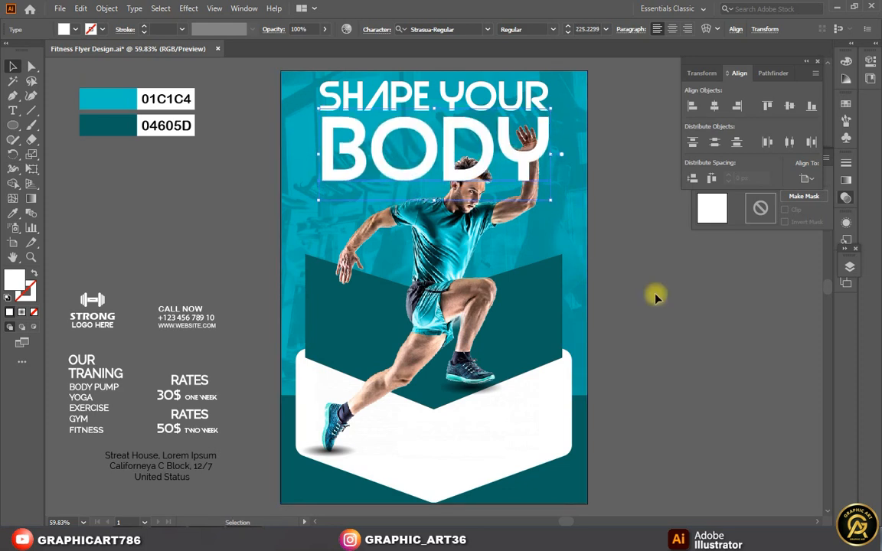
{"action": "left_click", "coordinate": [623, 159]}
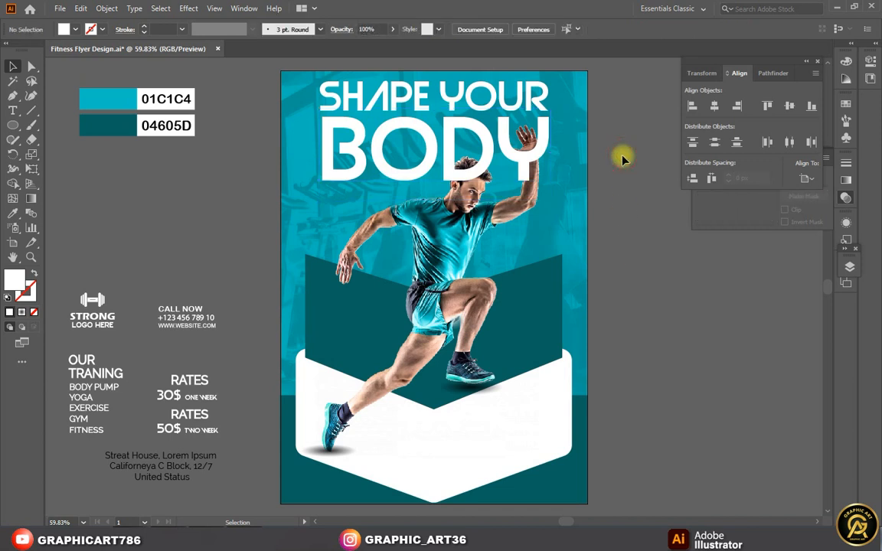
Step: Nudge "BODY" slightly left to line up with the edges of "SHAPE YOUR"
{"action": "left_click", "coordinate": [412, 178]}
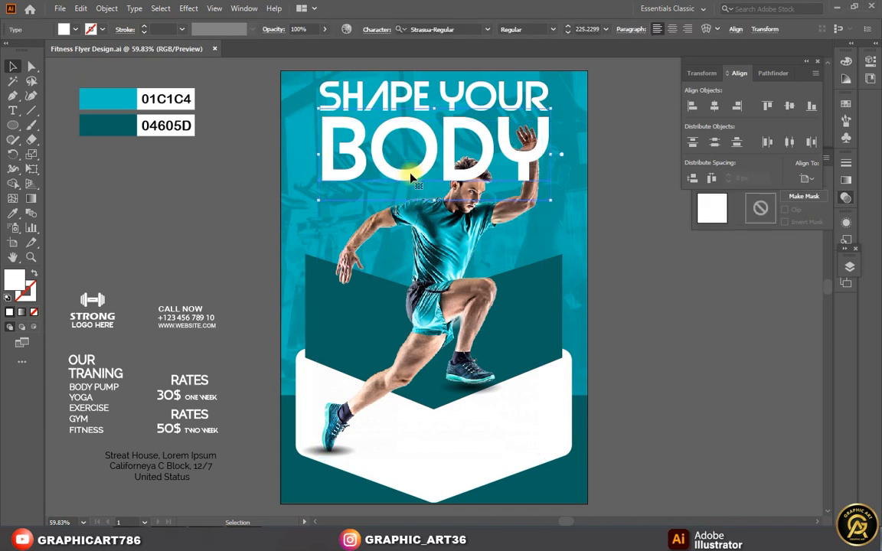
{"action": "key", "text": "Left"}
{"action": "key", "text": "Left"}
{"action": "key", "text": "Left"}
{"action": "key", "text": "Left"}
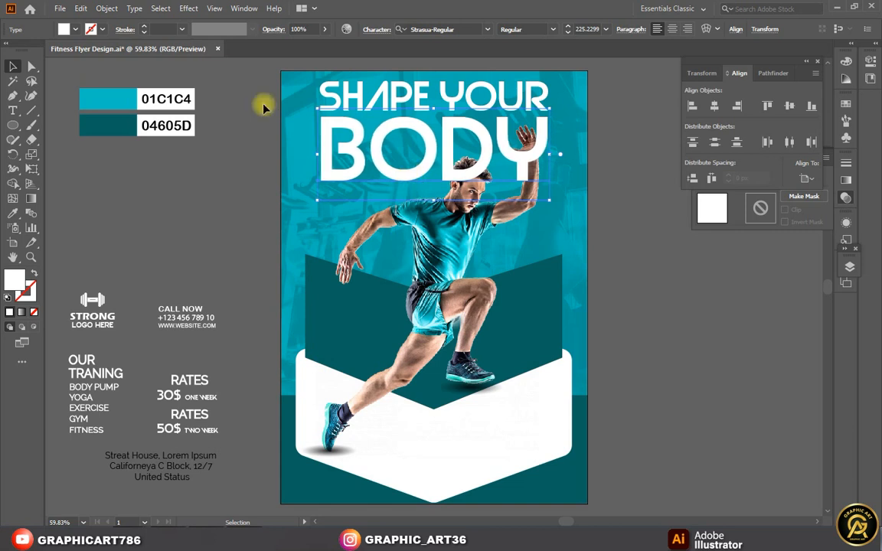
Step: Apply a Multiply drop shadow to "BODY" with 65% opacity, 12 px X and Y offsets and 5 px blur
{"action": "left_click", "coordinate": [189, 7]}
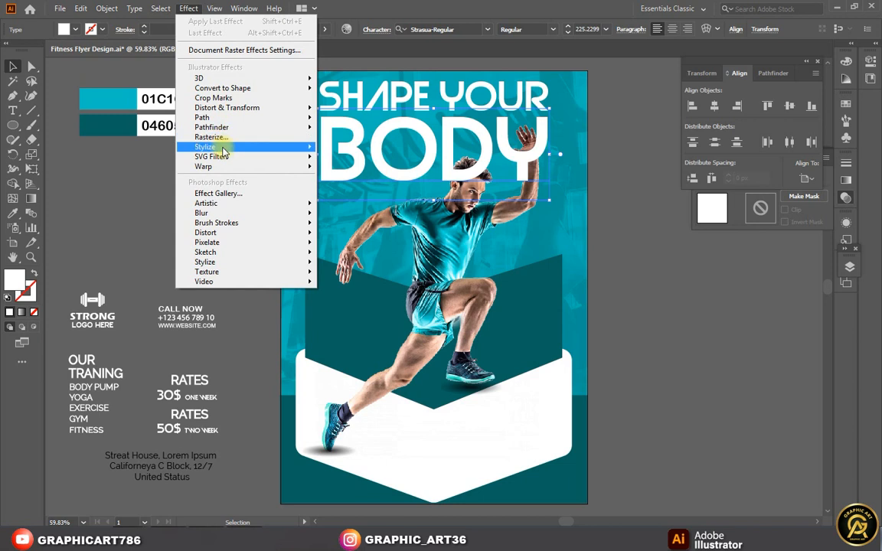
{"action": "mouse_move", "coordinate": [222, 146]}
{"action": "left_click", "coordinate": [356, 148]}
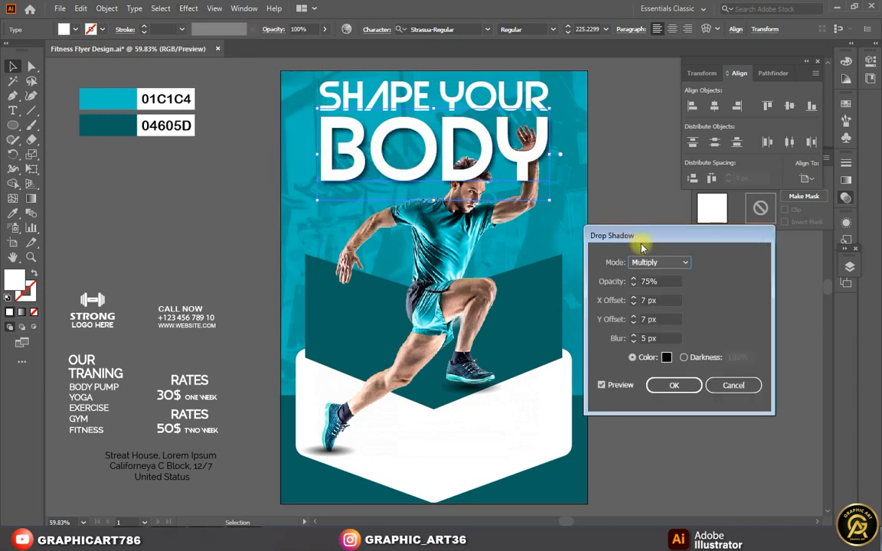
{"action": "left_click", "coordinate": [643, 281]}
{"action": "double_click", "coordinate": [640, 282]}
{"action": "type", "text": "6"}
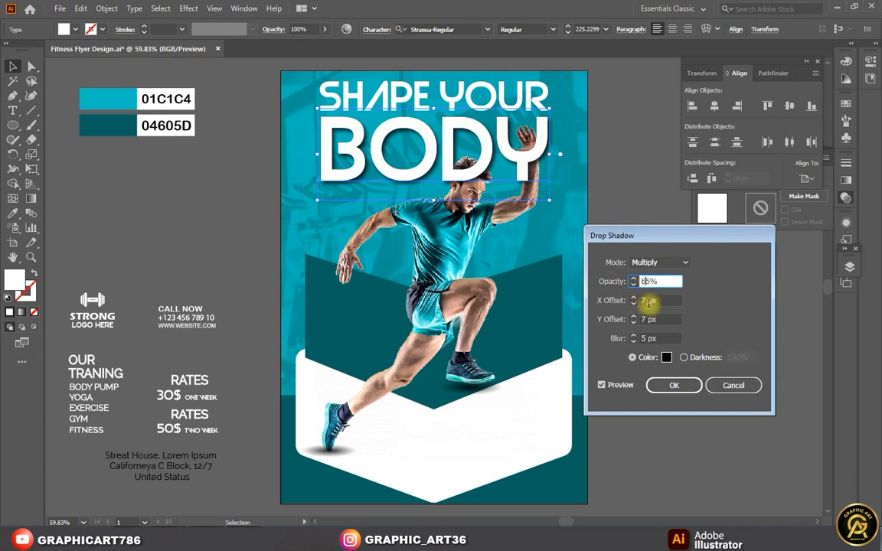
{"action": "double_click", "coordinate": [647, 300]}
{"action": "type", "text": "12"}
{"action": "double_click", "coordinate": [640, 320]}
{"action": "type", "text": "12"}
{"action": "left_click", "coordinate": [673, 386]}
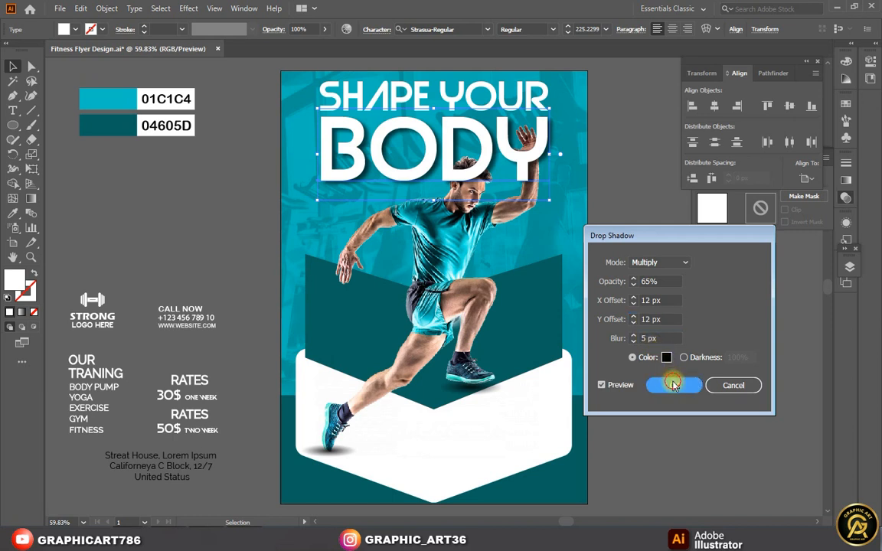
{"action": "left_click", "coordinate": [632, 228]}
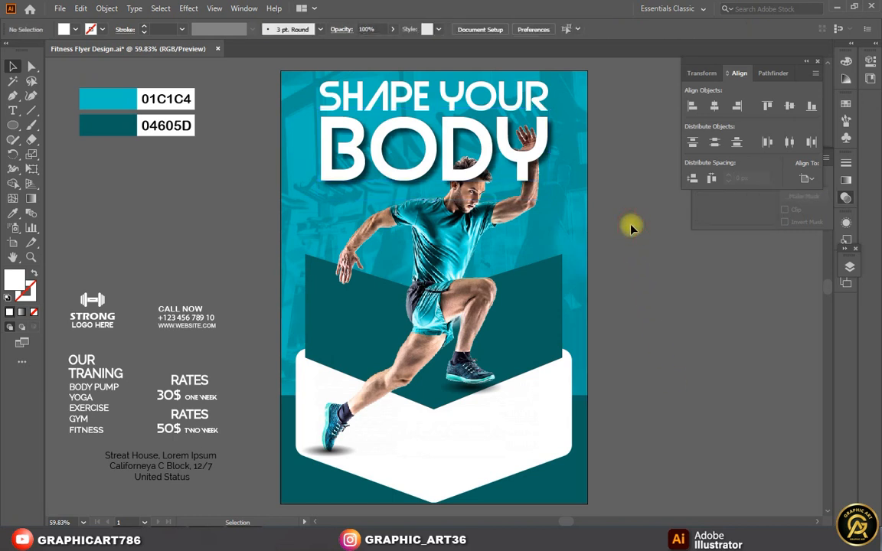
Step: Bring the runner image to the front so he overlaps the "BODY" lettering
{"action": "left_click", "coordinate": [464, 258]}
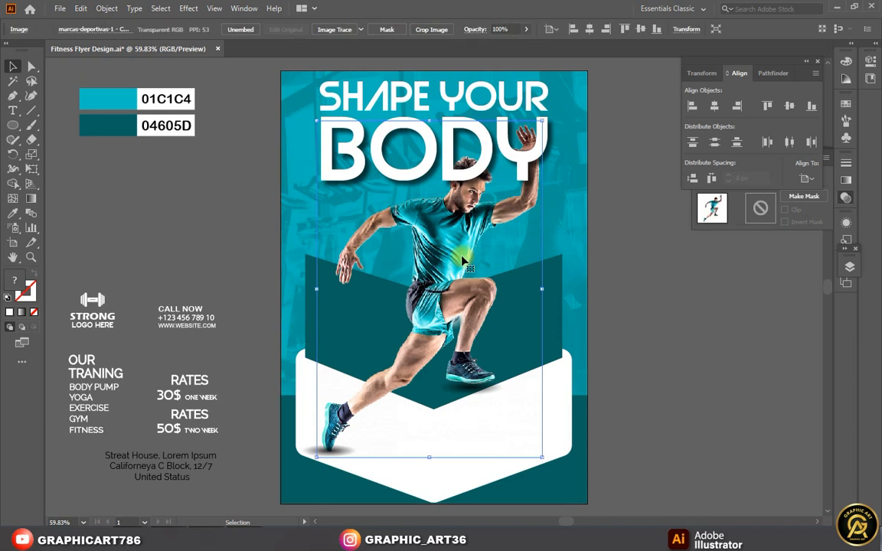
{"action": "right_click", "coordinate": [463, 260]}
{"action": "mouse_move", "coordinate": [508, 360]}
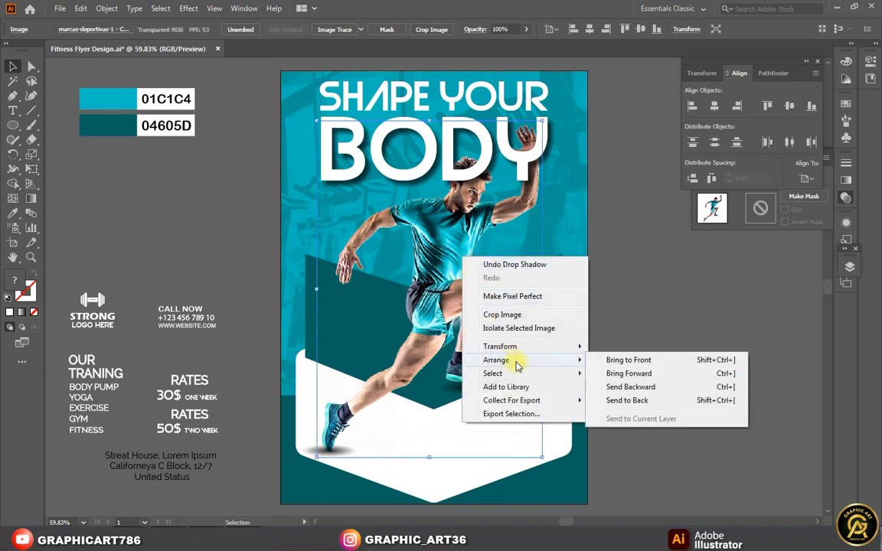
{"action": "left_click", "coordinate": [632, 359]}
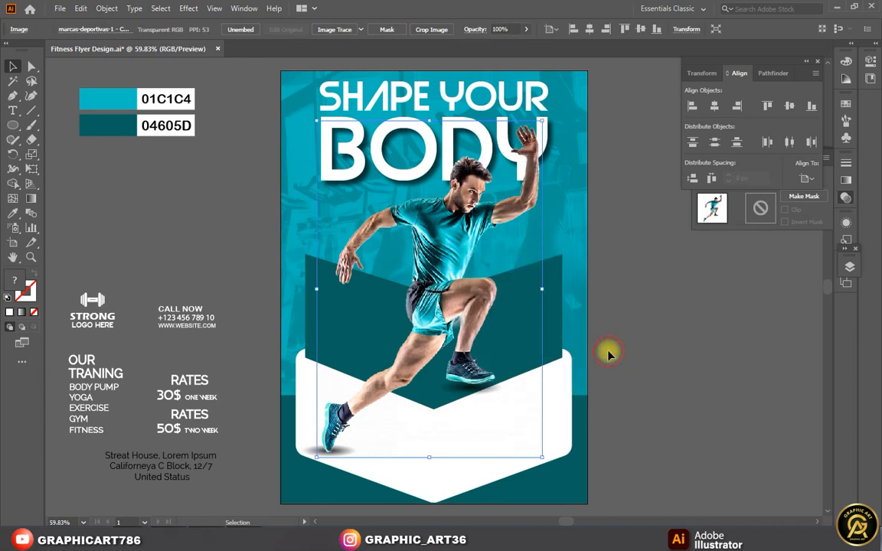
{"action": "left_click", "coordinate": [250, 248]}
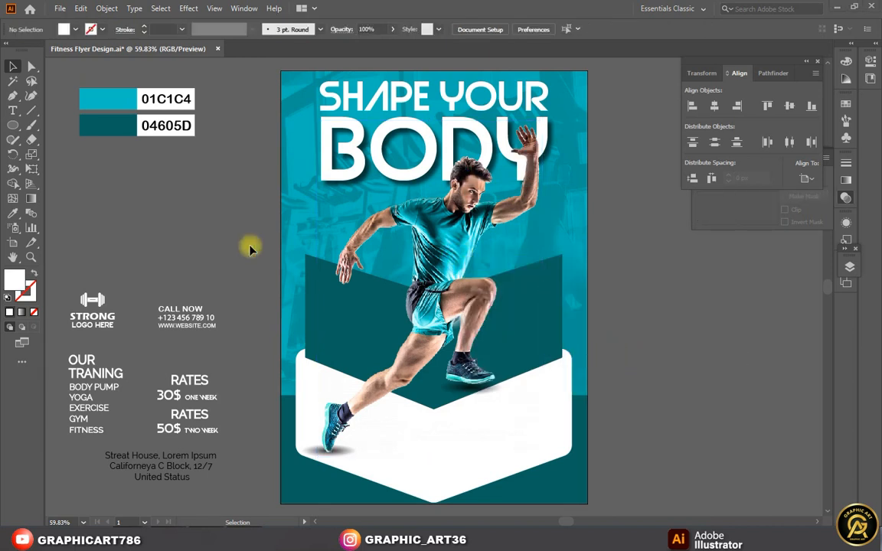
Step: Add the text "TRIAL" beside the flyer in white with the Strasua-Regular font
{"action": "left_click", "coordinate": [13, 110]}
{"action": "left_click", "coordinate": [144, 224]}
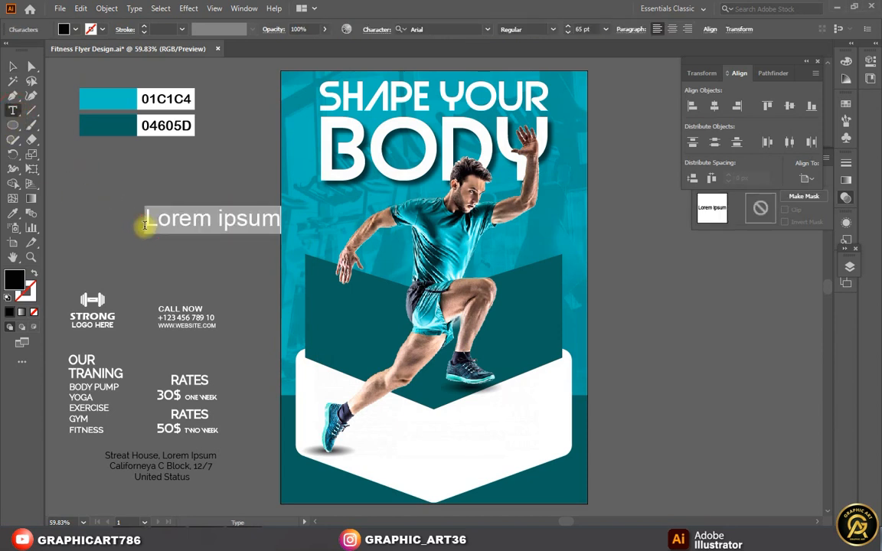
{"action": "type", "text": "TRIAL"}
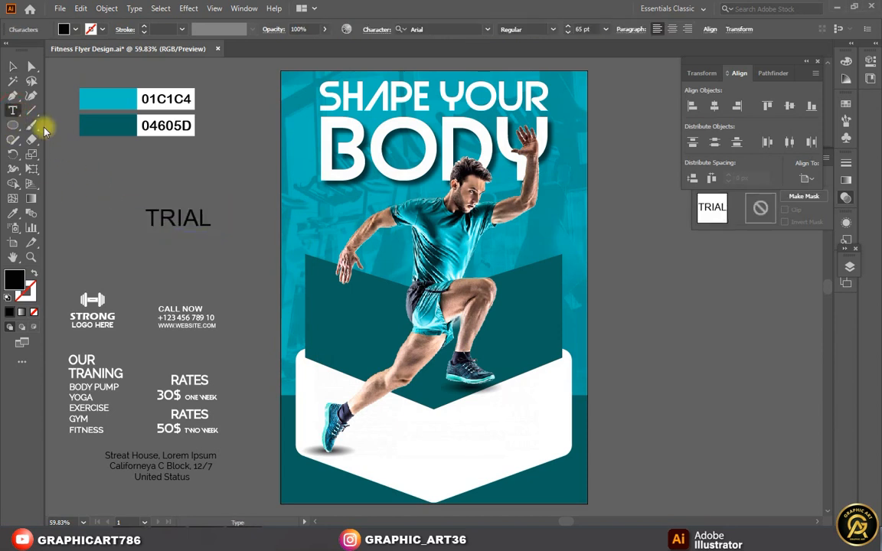
{"action": "left_click", "coordinate": [13, 66]}
{"action": "left_click", "coordinate": [77, 29]}
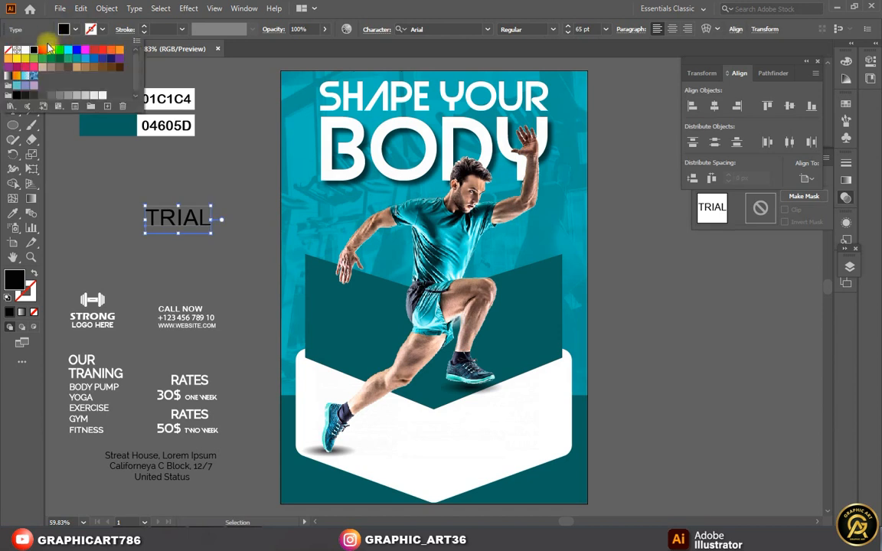
{"action": "left_click", "coordinate": [26, 50]}
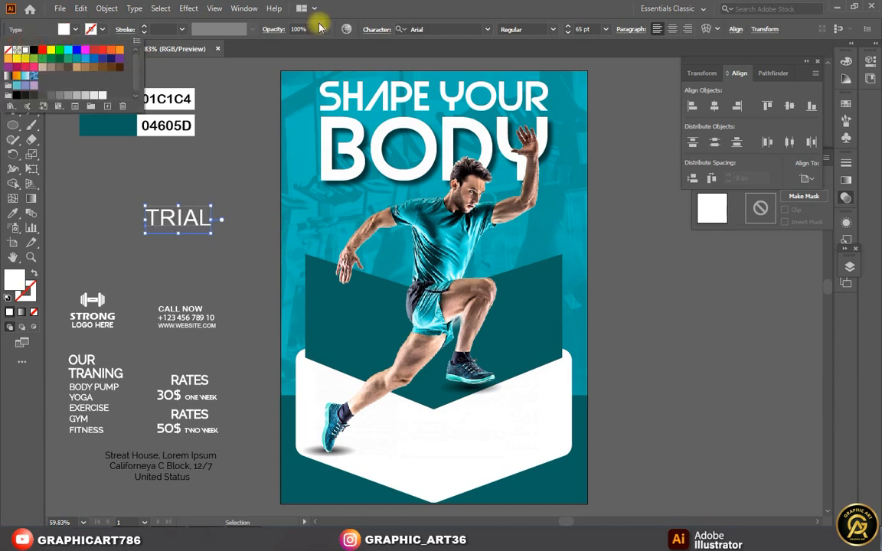
{"action": "left_click", "coordinate": [486, 29]}
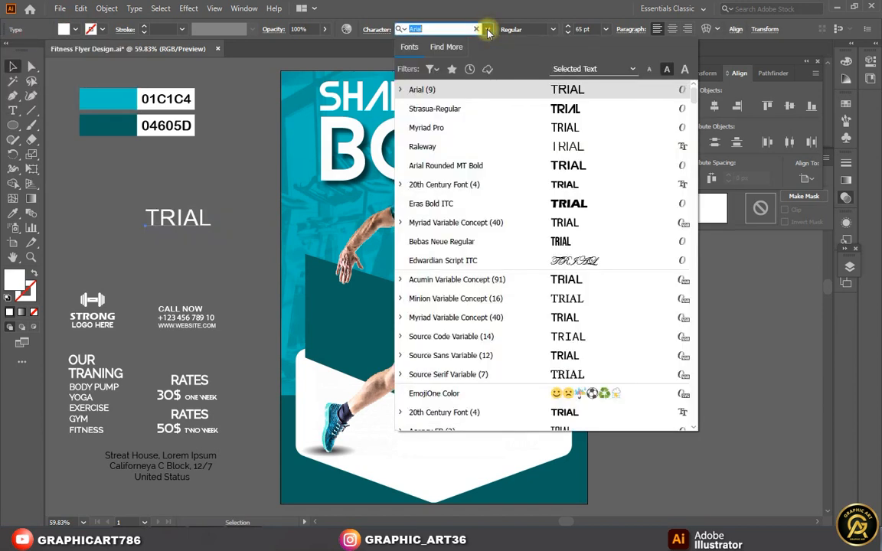
{"action": "left_click", "coordinate": [537, 110]}
Step: Move "TRIAL" onto the flyer beneath the "B" of "BODY", beside the runner's shoulder, and nudge it slightly up
{"action": "left_click_drag", "start_coordinate": [178, 218], "coordinate": [337, 212]}
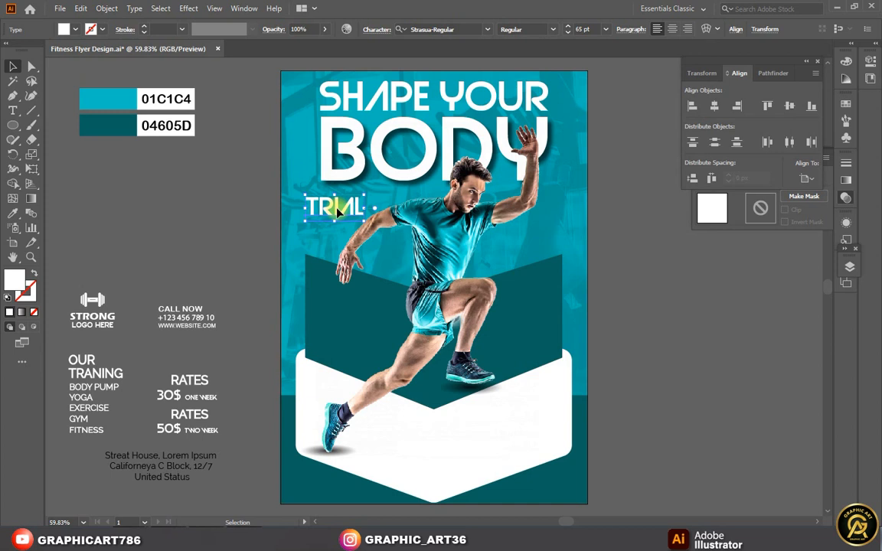
{"action": "key", "text": "shift+Up"}
{"action": "key", "text": "Up"}
Step: Duplicate "TRIAL" directly below itself and replace the copy's text with "FREE 7 DAYS"
{"action": "left_click_drag", "start_coordinate": [337, 213], "coordinate": [337, 237]}
{"action": "double_click", "coordinate": [336, 229]}
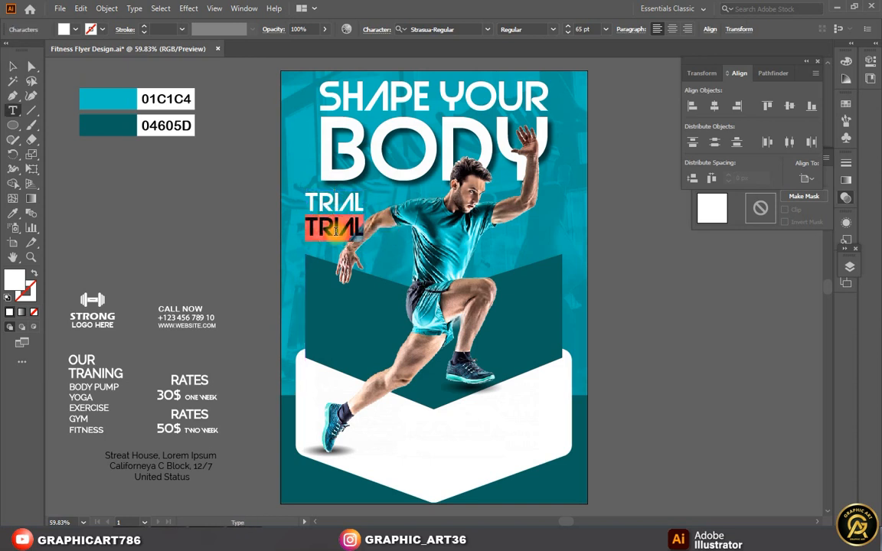
{"action": "type", "text": "FREE 7 DAYS"}
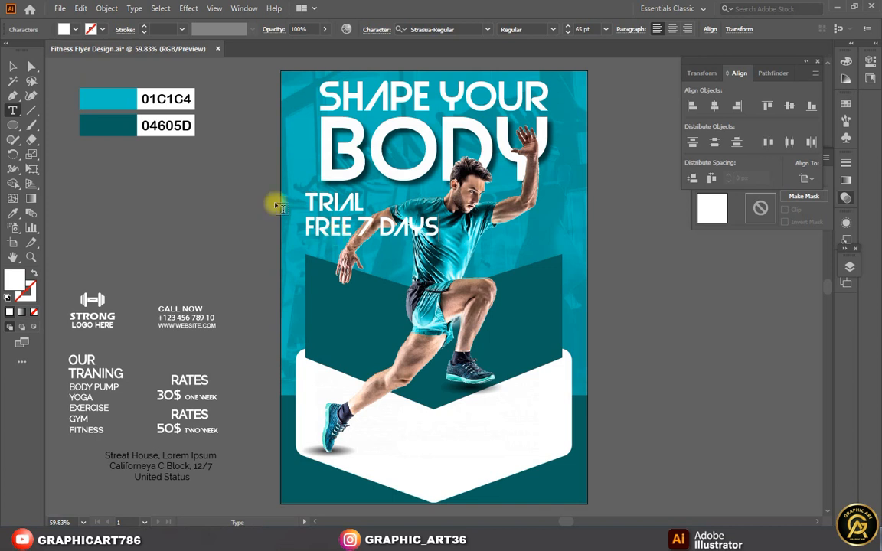
{"action": "left_click", "coordinate": [12, 67]}
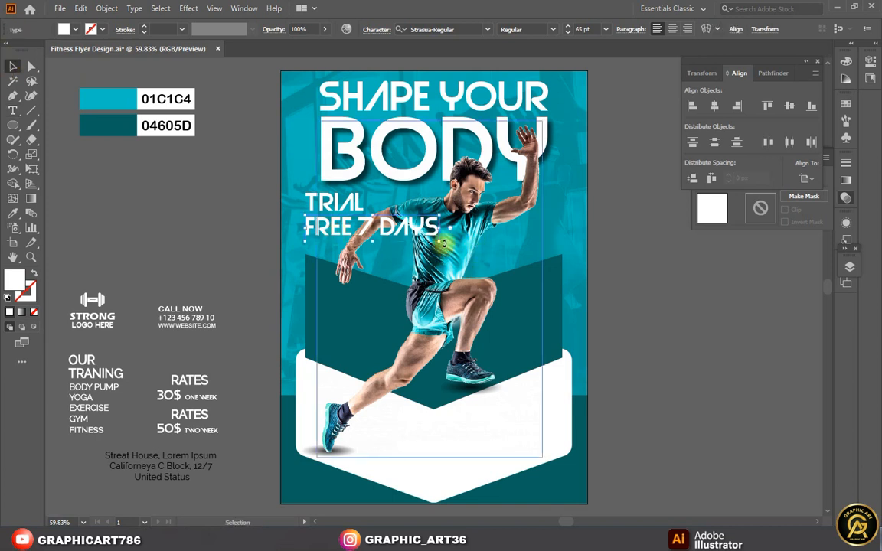
Step: Scale "FREE 7 DAYS" down to about 32 pt and nudge it slightly down under "TRIAL"
{"action": "left_click_drag", "start_coordinate": [439, 241], "coordinate": [371, 230]}
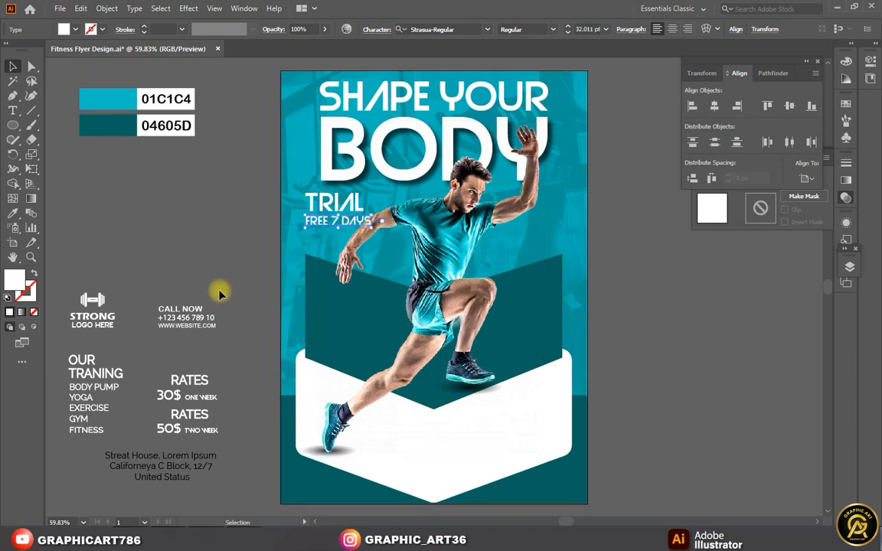
{"action": "key", "text": "Down"}
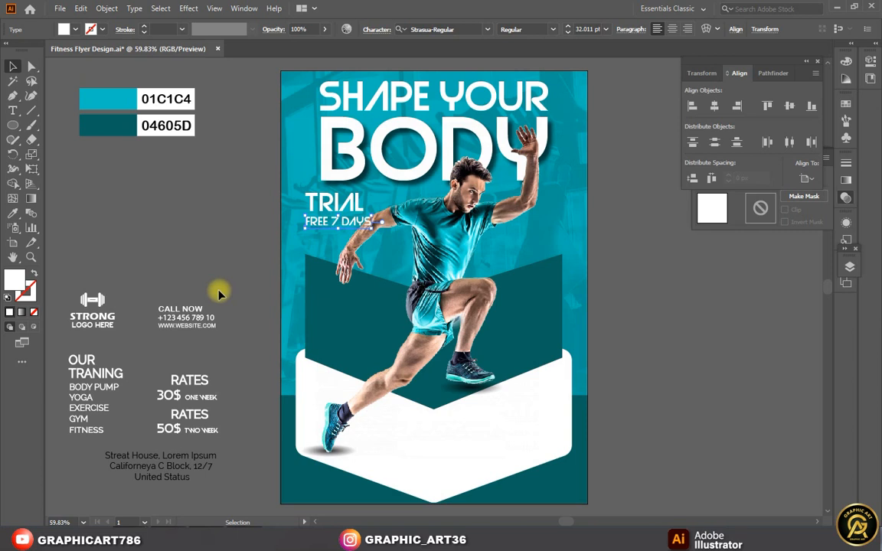
{"action": "left_click", "coordinate": [258, 216]}
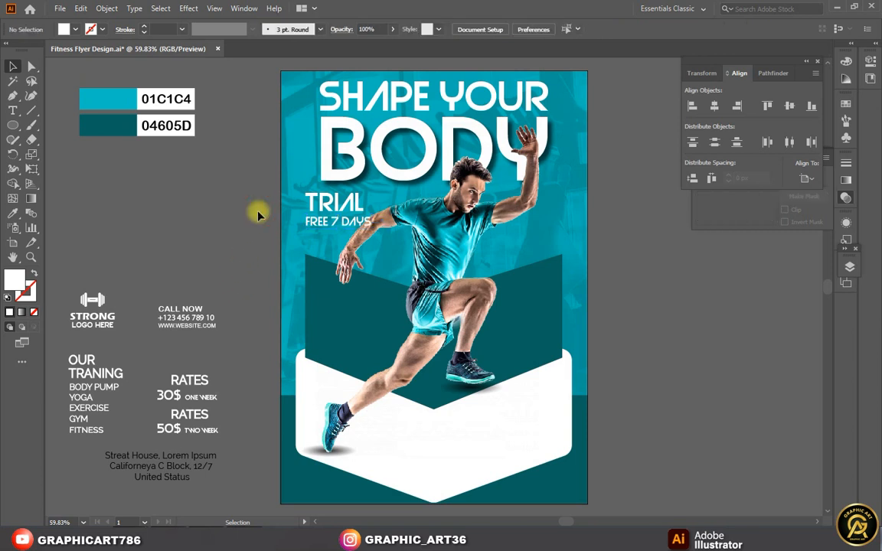
Step: Add the text "35% OFF", fill it white and place it on the flyer beneath the runner's raised arm
{"action": "left_click", "coordinate": [13, 110]}
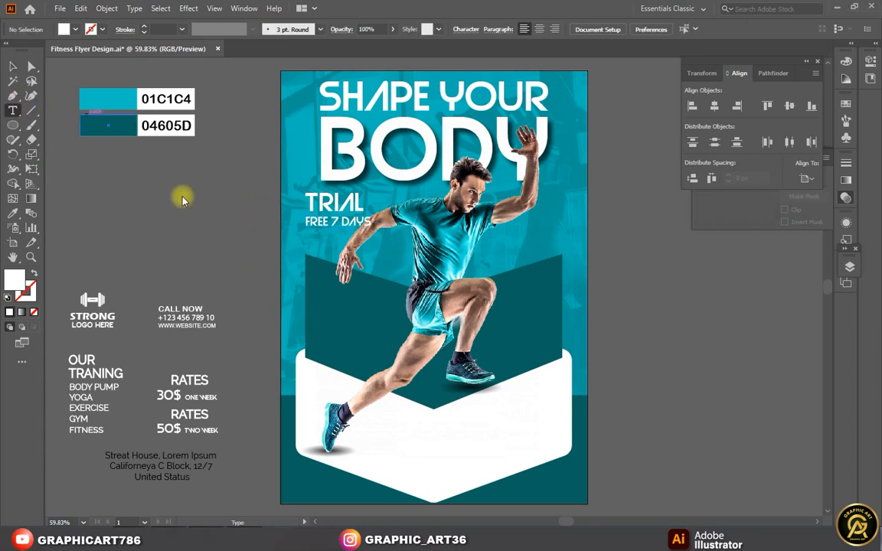
{"action": "left_click", "coordinate": [135, 209]}
{"action": "type", "text": "35% OFF"}
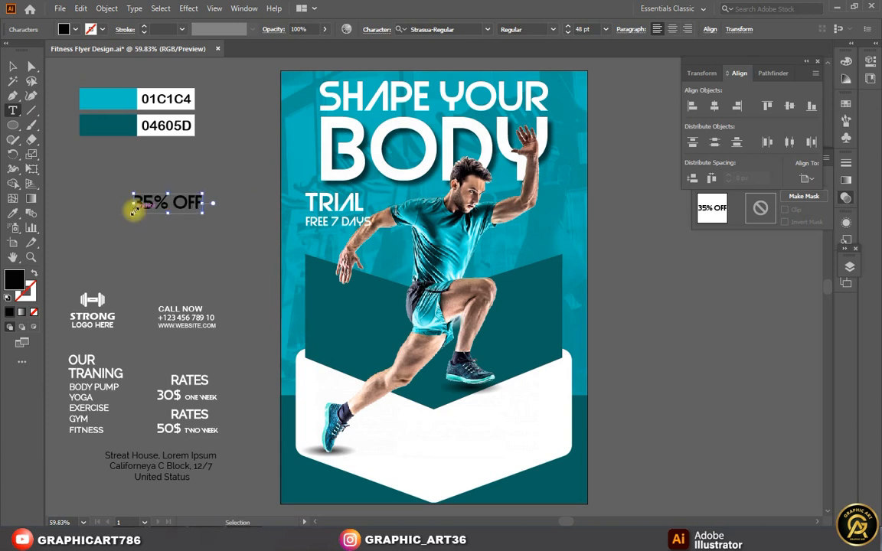
{"action": "left_click", "coordinate": [13, 66]}
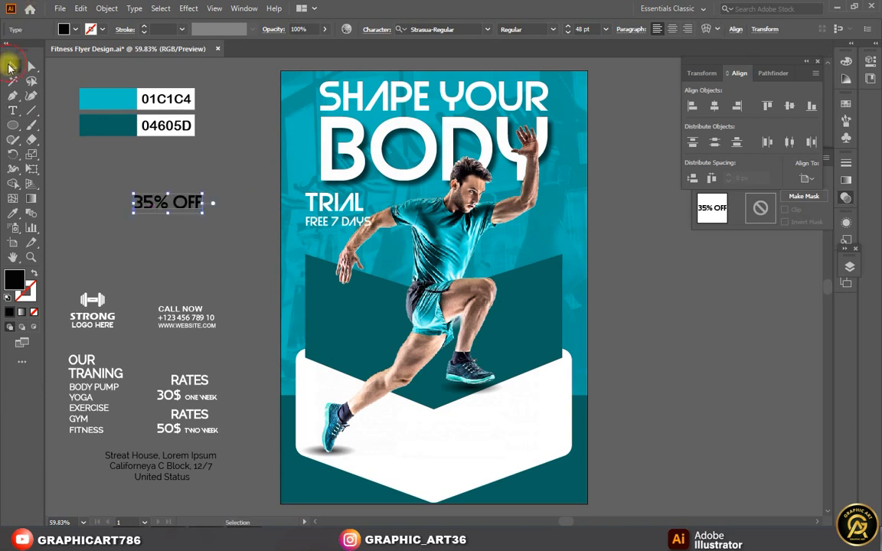
{"action": "left_click", "coordinate": [67, 32]}
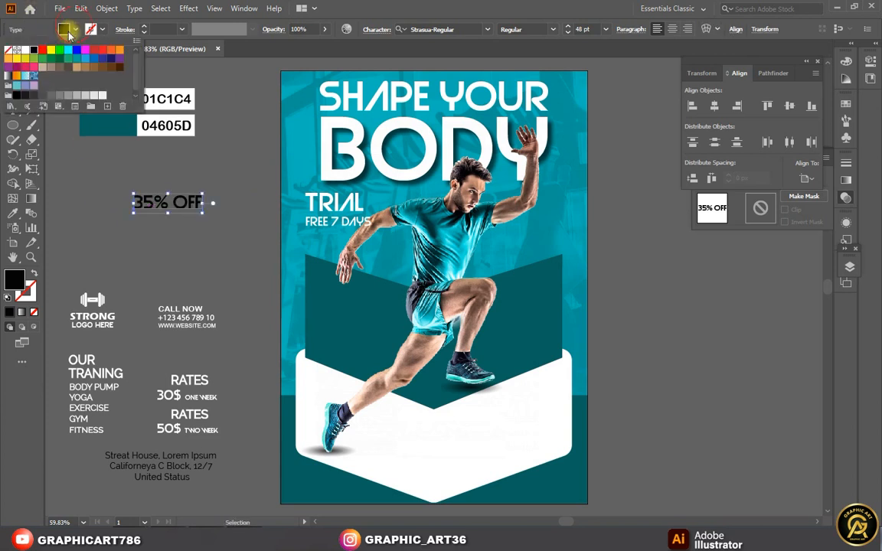
{"action": "left_click", "coordinate": [23, 51]}
{"action": "left_click_drag", "start_coordinate": [185, 207], "coordinate": [563, 234]}
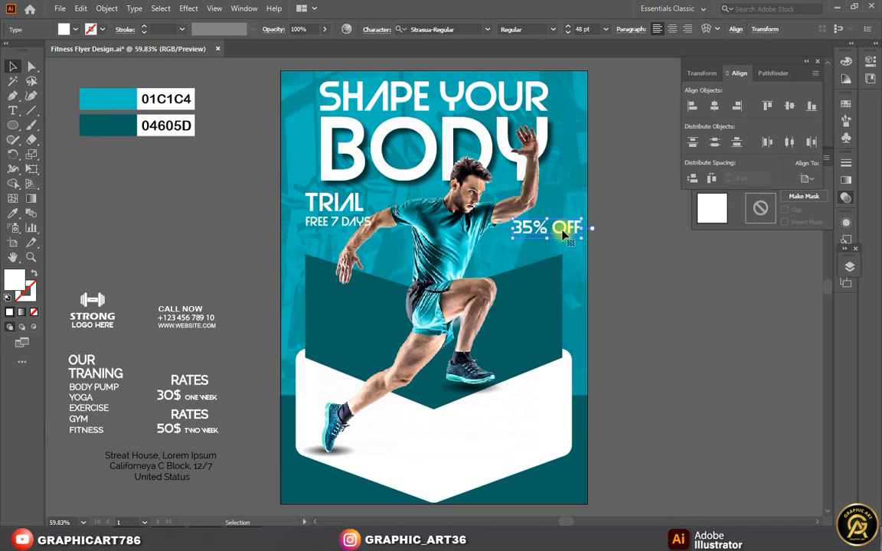
Step: Set the font size of the word "OFF" in "35% OFF" to 36 pt
{"action": "double_click", "coordinate": [568, 232]}
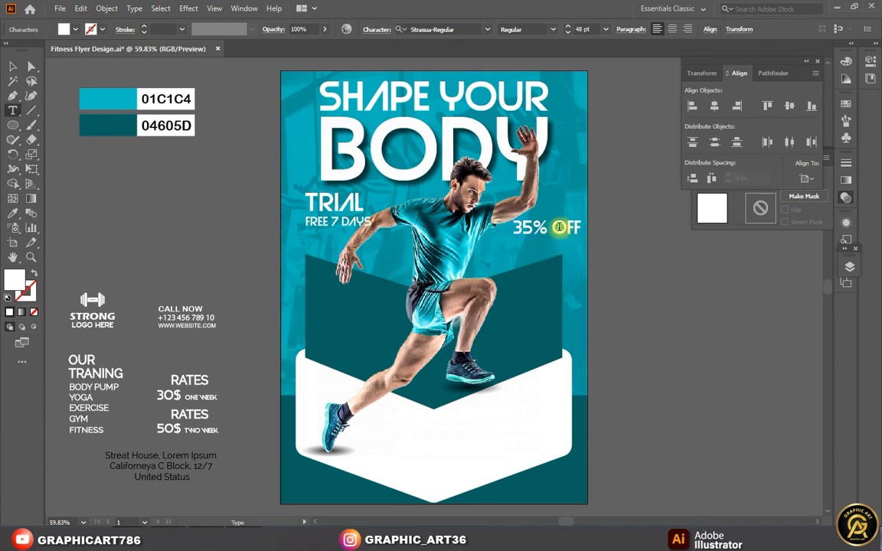
{"action": "double_click", "coordinate": [567, 226]}
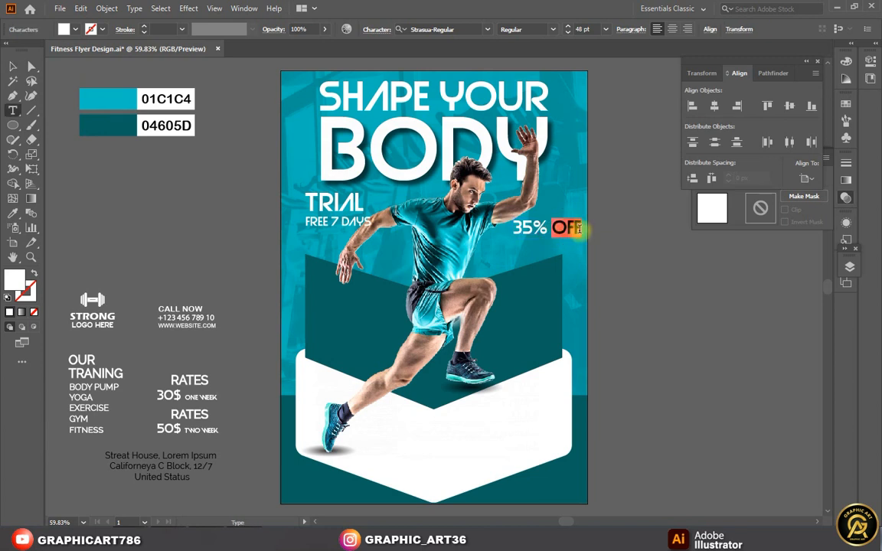
{"action": "left_click", "coordinate": [377, 30]}
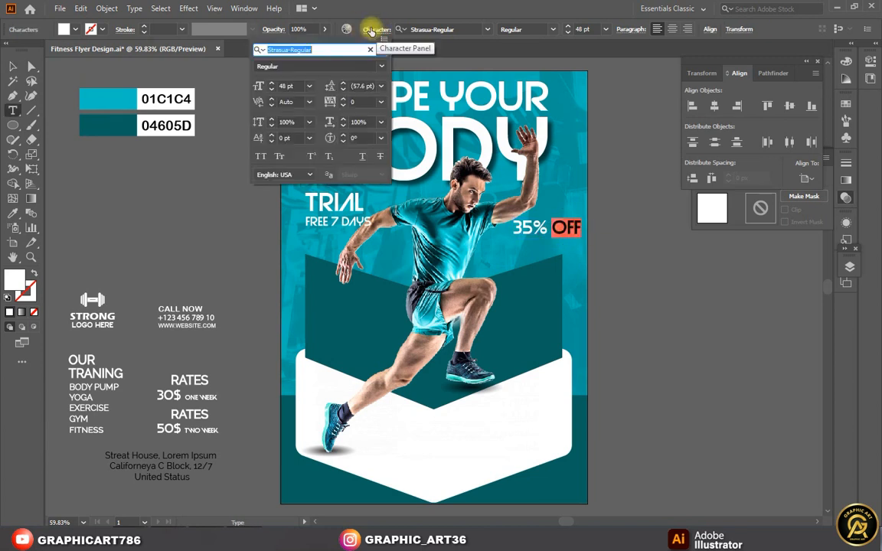
{"action": "left_click", "coordinate": [308, 86]}
{"action": "left_click", "coordinate": [322, 264]}
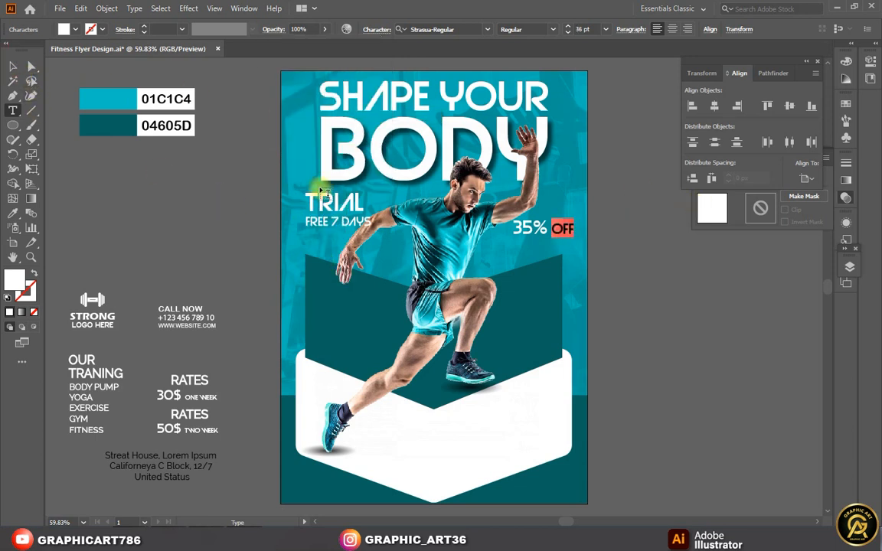
{"action": "left_click", "coordinate": [12, 66]}
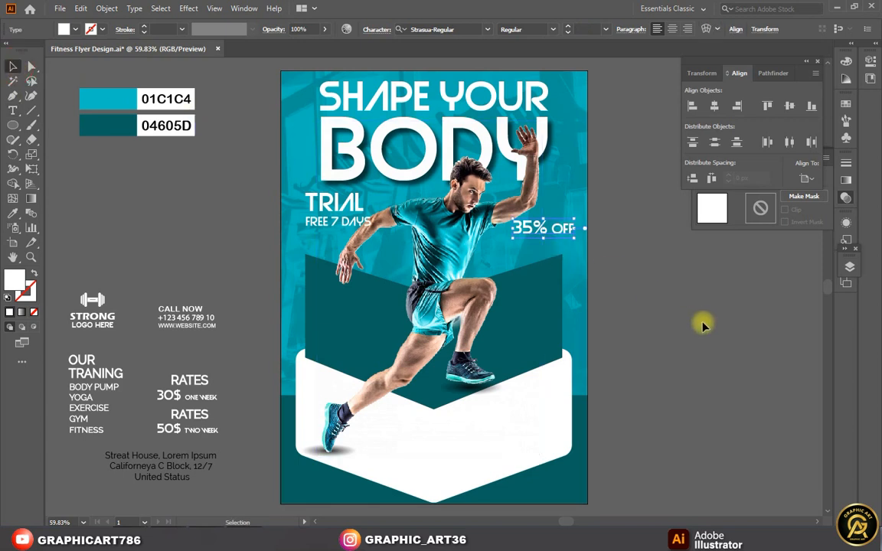
Step: Nudge "35% OFF" slightly away from the runner's raised arm
{"action": "key", "text": "Right"}
{"action": "key", "text": "Right"}
{"action": "key", "text": "Down"}
{"action": "key", "text": "Up"}
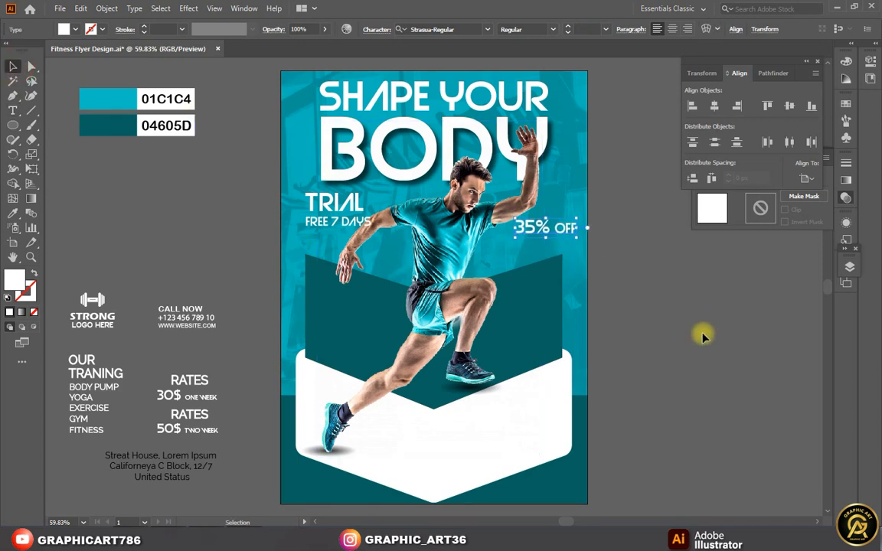
{"action": "left_click", "coordinate": [606, 246]}
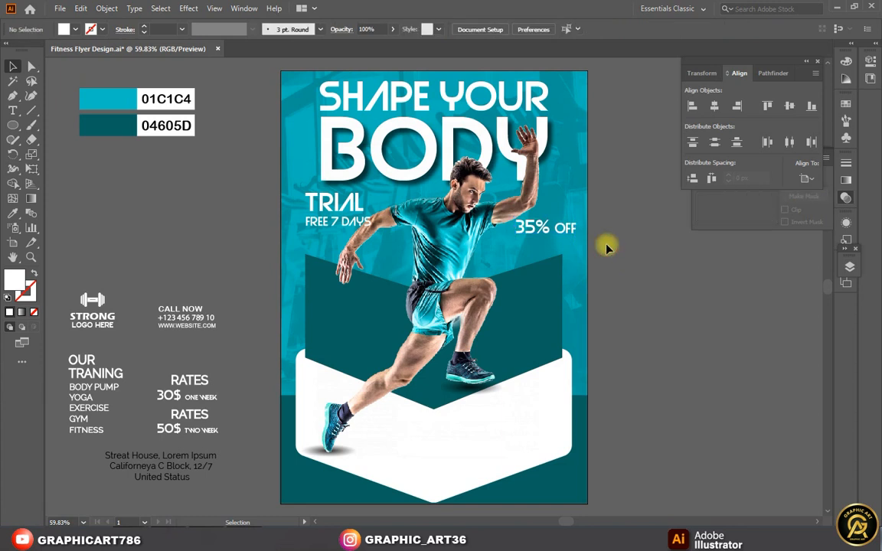
Step: Duplicate "35% OFF" directly below itself and replace the copy's text with "ADMISSION"
{"action": "left_click", "coordinate": [548, 232]}
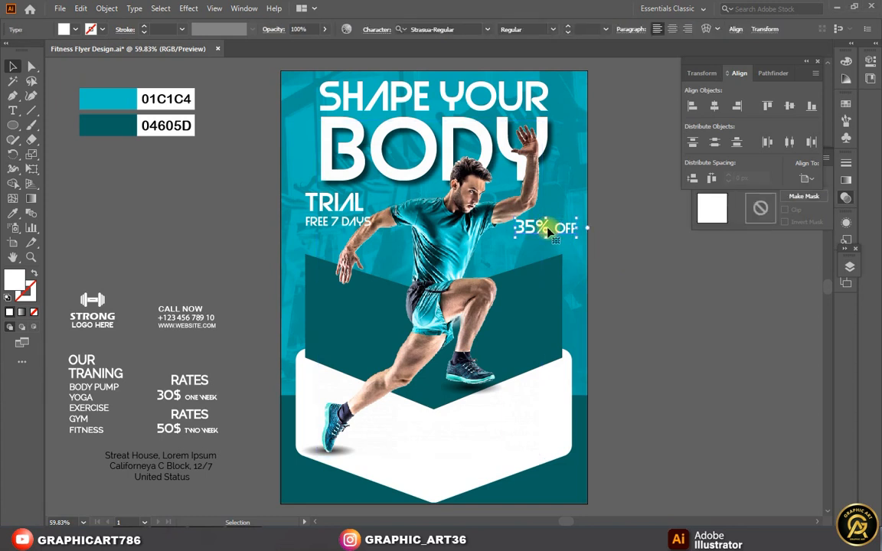
{"action": "left_click_drag", "start_coordinate": [547, 229], "coordinate": [548, 247]}
{"action": "double_click", "coordinate": [548, 245]}
{"action": "key", "text": "ctrl+a"}
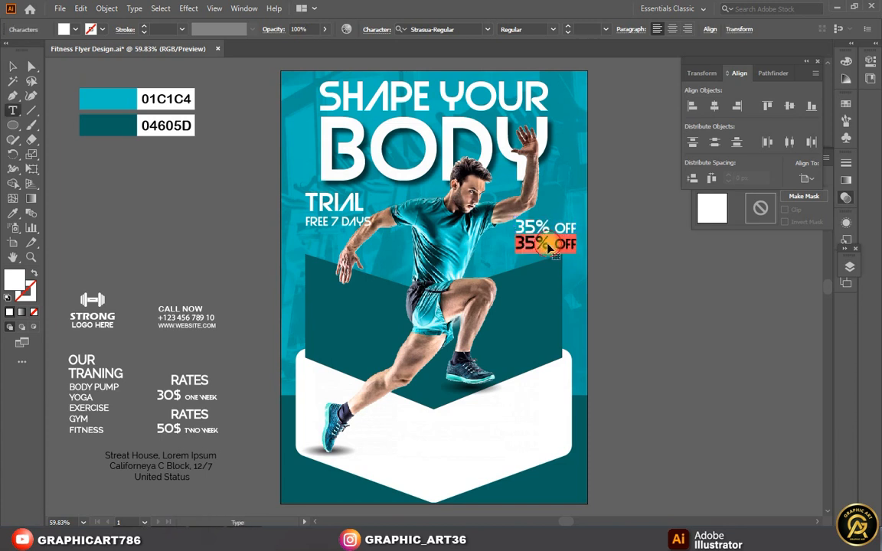
{"action": "type", "text": "ADMISSION"}
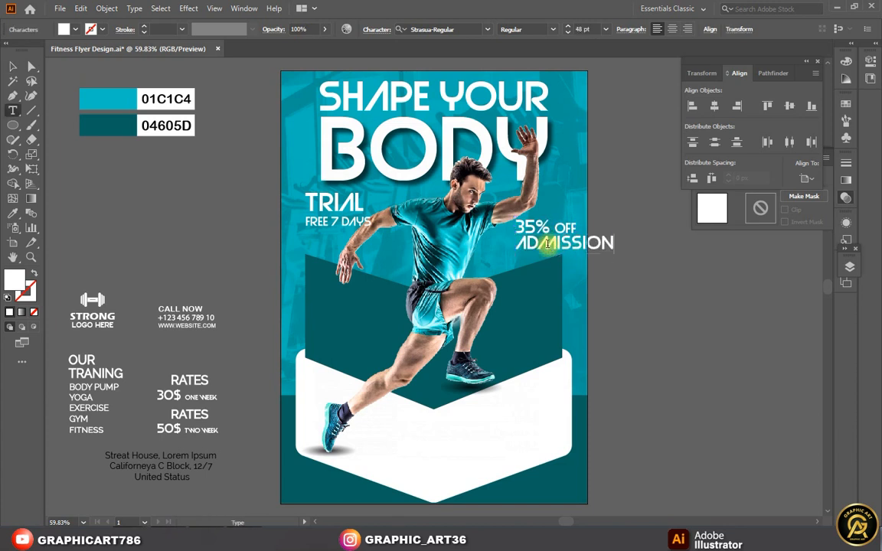
{"action": "left_click", "coordinate": [13, 66]}
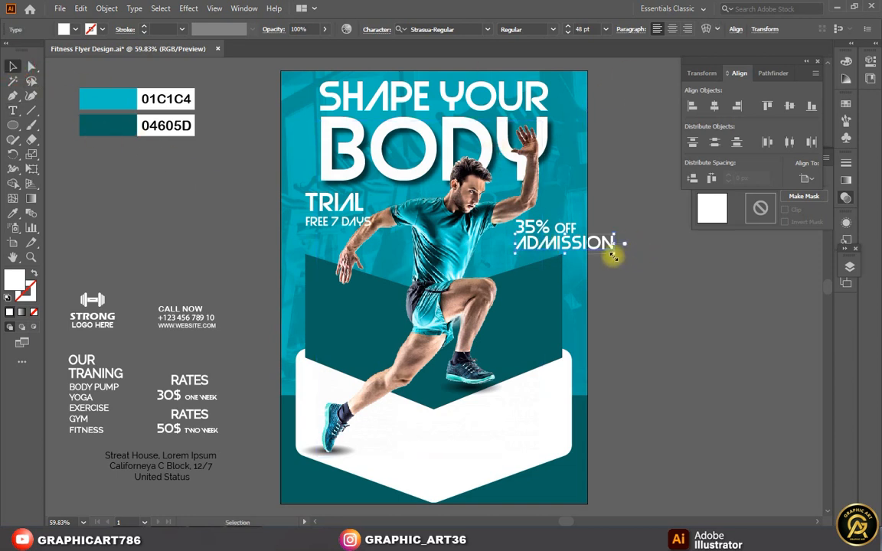
Step: Scale "ADMISSION" down to about 29.5 pt to match the width of "35% OFF" and nudge it slightly down
{"action": "left_click_drag", "start_coordinate": [613, 256], "coordinate": [576, 249]}
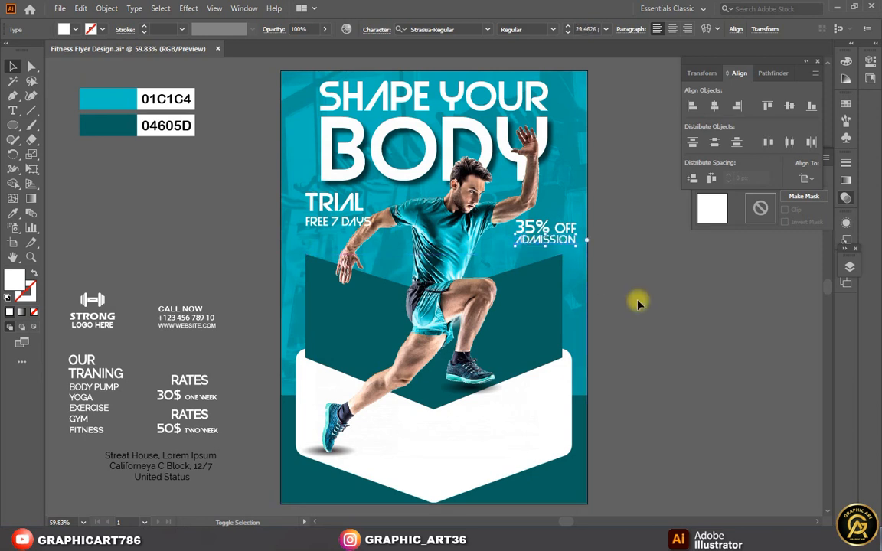
{"action": "key", "text": "Right"}
{"action": "key", "text": "Right"}
{"action": "key", "text": "Right"}
{"action": "key", "text": "Down"}
{"action": "key", "text": "Down"}
{"action": "key", "text": "Left"}
{"action": "key", "text": "Left"}
{"action": "key", "text": "Down"}
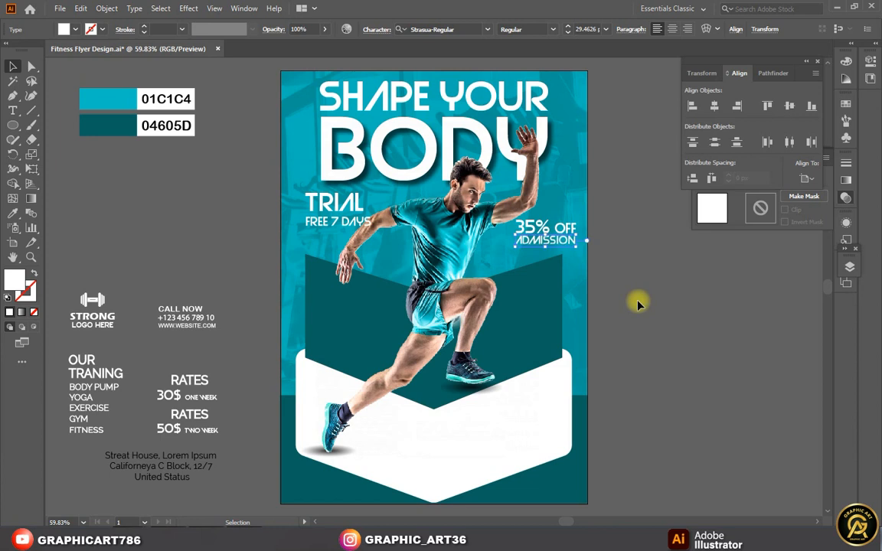
{"action": "key", "text": "Down"}
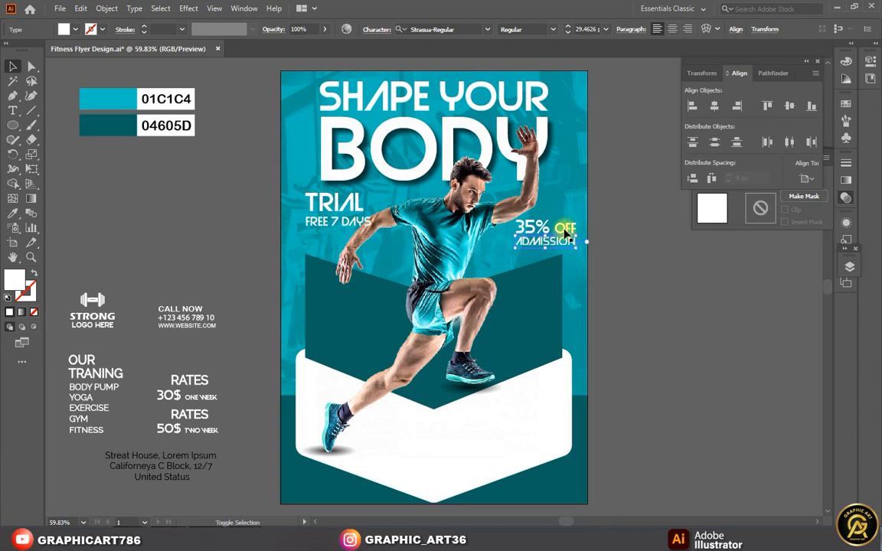
Step: Enlarge "35% OFF" and "ADMISSION" together and move them slightly down
{"action": "left_click", "coordinate": [564, 230], "text": "shift"}
{"action": "left_click_drag", "start_coordinate": [576, 245], "coordinate": [582, 250]}
{"action": "key", "text": "Down"}
{"action": "key", "text": "Down"}
{"action": "key", "text": "Down"}
{"action": "key", "text": "Down"}
{"action": "key", "text": "Down"}
{"action": "key", "text": "Down"}
{"action": "key", "text": "Down"}
{"action": "key", "text": "Down"}
{"action": "key", "text": "Down"}
{"action": "key", "text": "Down"}
{"action": "key", "text": "Down"}
{"action": "key", "text": "Down"}
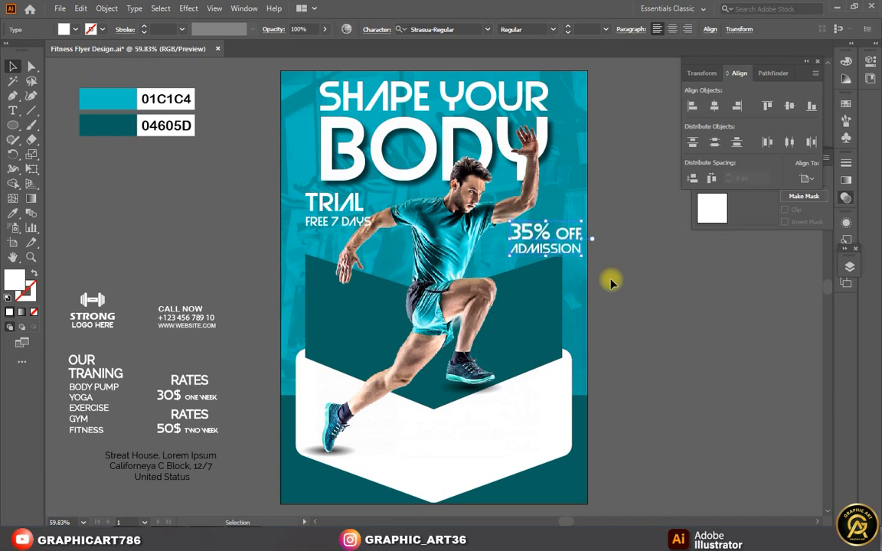
{"action": "left_click", "coordinate": [611, 282]}
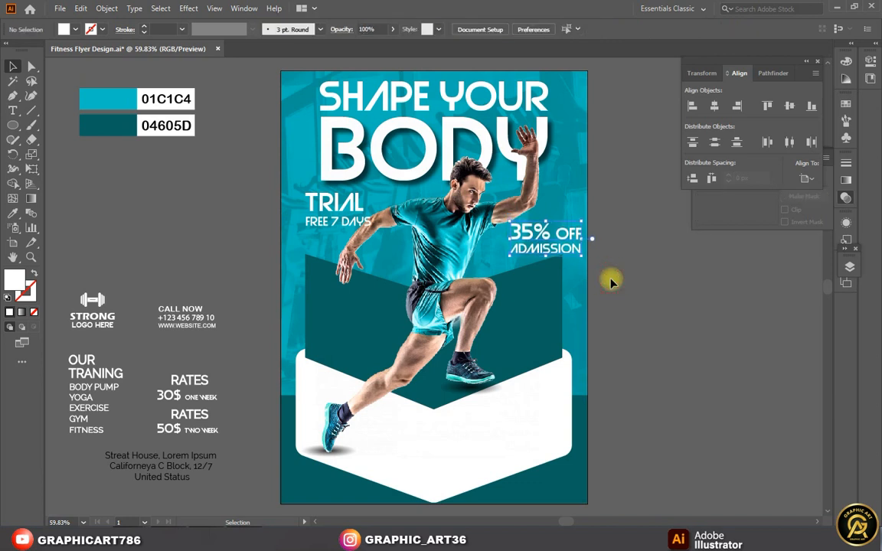
Step: Scale "35% OFF" and "ADMISSION" back down together and adjust their height beside the runner's shirt
{"action": "left_click", "coordinate": [574, 245]}
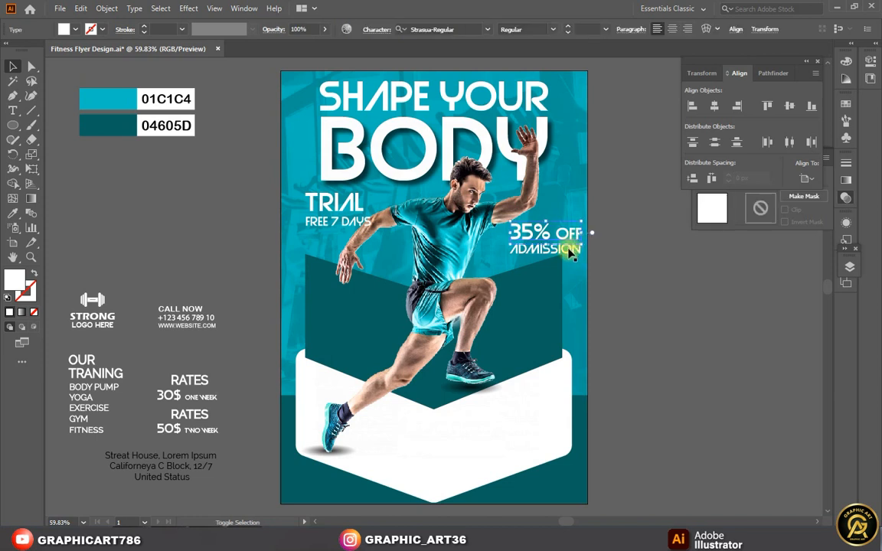
{"action": "left_click", "coordinate": [569, 252], "text": "shift"}
{"action": "left_click_drag", "start_coordinate": [580, 255], "coordinate": [579, 254]}
{"action": "key", "text": "Up"}
{"action": "key", "text": "Up"}
{"action": "key", "text": "Up"}
{"action": "key", "text": "Up"}
{"action": "key", "text": "Up"}
{"action": "key", "text": "Up"}
{"action": "key", "text": "Up"}
{"action": "key", "text": "Up"}
{"action": "key", "text": "Up"}
{"action": "key", "text": "Up"}
{"action": "key", "text": "Up"}
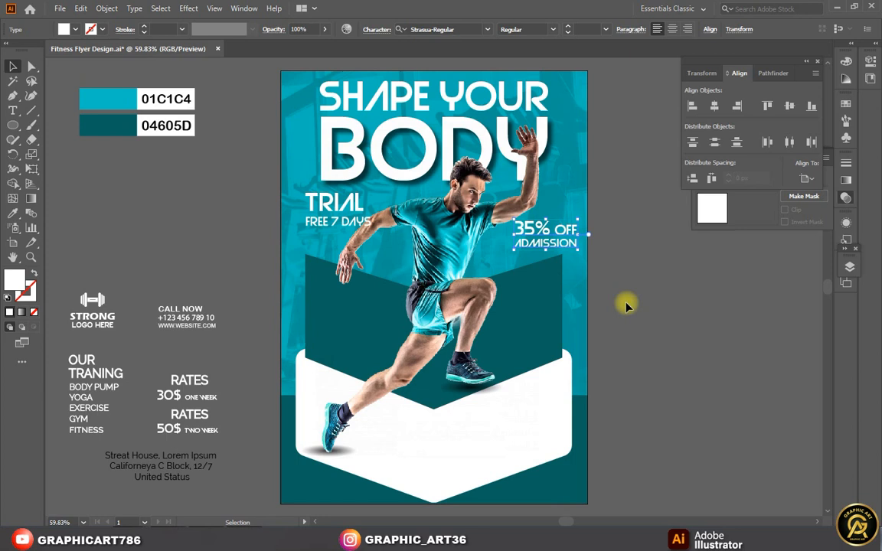
{"action": "key", "text": "Down"}
{"action": "key", "text": "Down"}
{"action": "key", "text": "Down"}
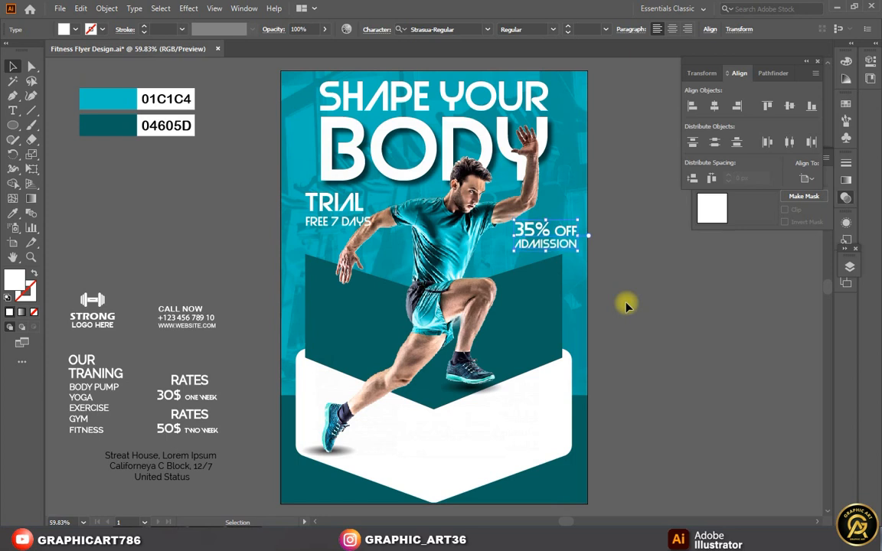
{"action": "left_click", "coordinate": [158, 183]}
Step: Create a white three-point star with radii of 268.5279 px and 134.2639 px beside the flyer and rotate it to point downward
{"action": "left_click", "coordinate": [14, 126]}
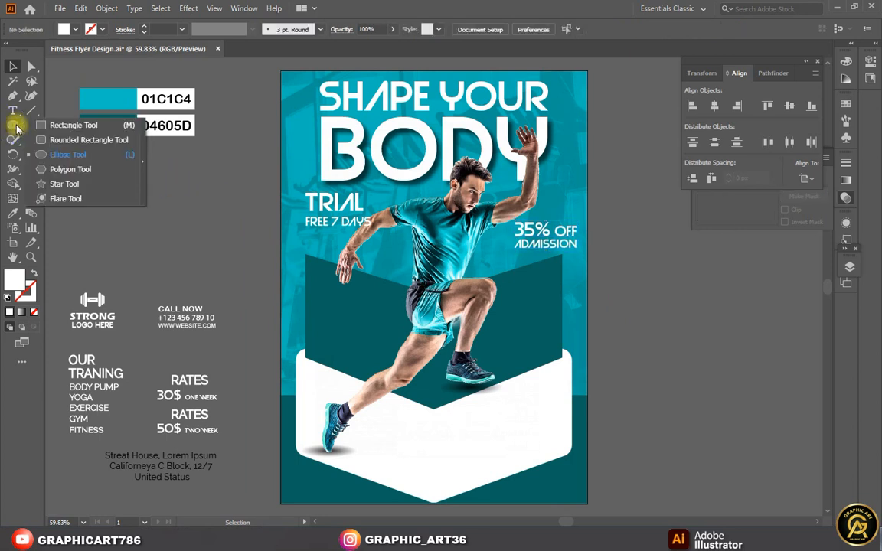
{"action": "left_click", "coordinate": [64, 184]}
{"action": "left_click", "coordinate": [165, 212]}
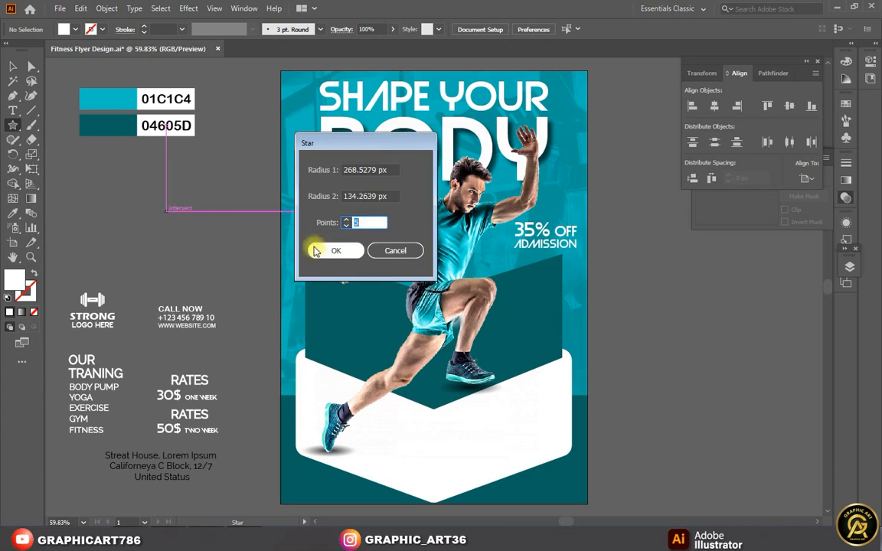
{"action": "type", "text": "3"}
{"action": "left_click", "coordinate": [320, 250]}
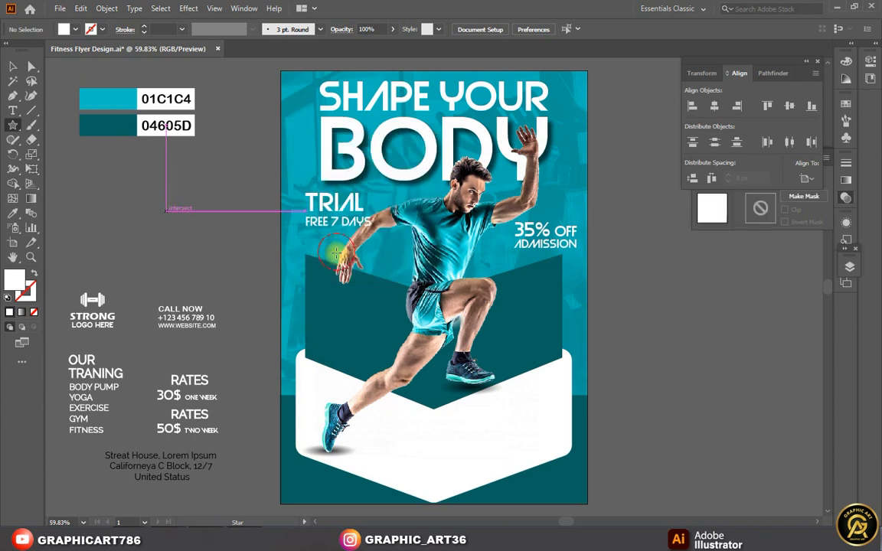
{"action": "left_click", "coordinate": [13, 67]}
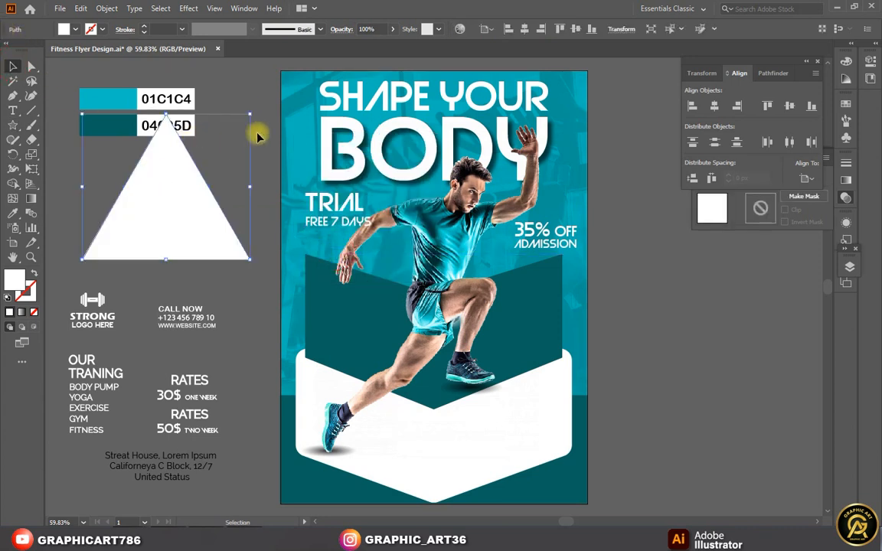
{"action": "left_click_drag", "start_coordinate": [255, 110], "coordinate": [255, 220]}
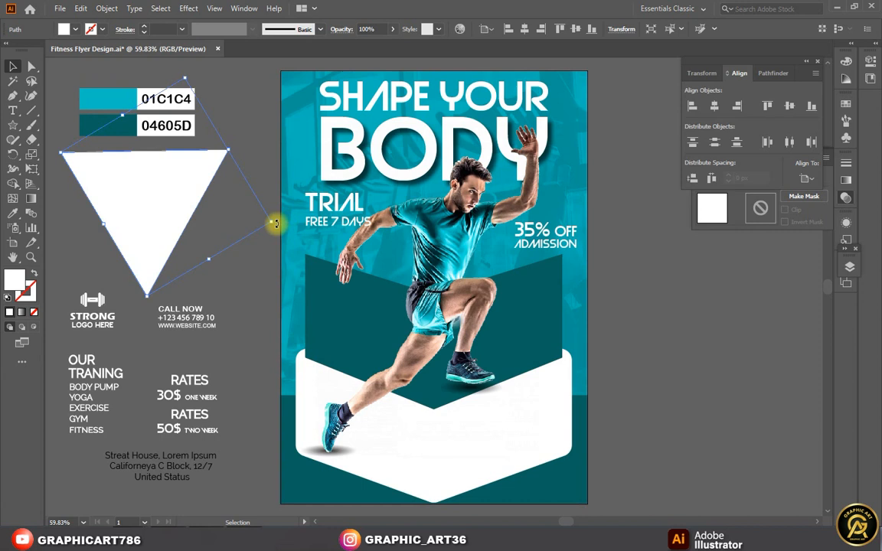
Step: Level the downward-pointing white triangle and round its two upper corners to about 134.26 px, forming a map-pin shape
{"action": "left_click_drag", "start_coordinate": [276, 223], "coordinate": [277, 226]}
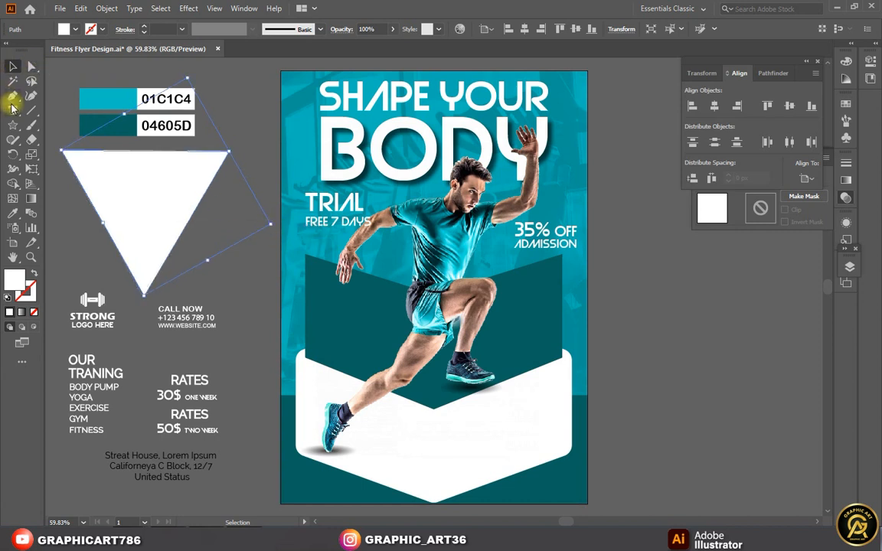
{"action": "left_click", "coordinate": [31, 66]}
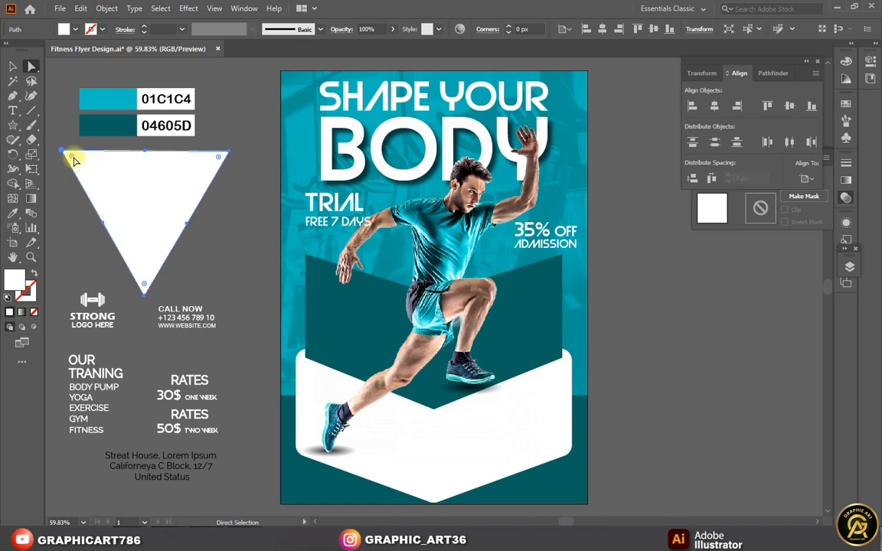
{"action": "left_click_drag", "start_coordinate": [219, 161], "coordinate": [134, 208]}
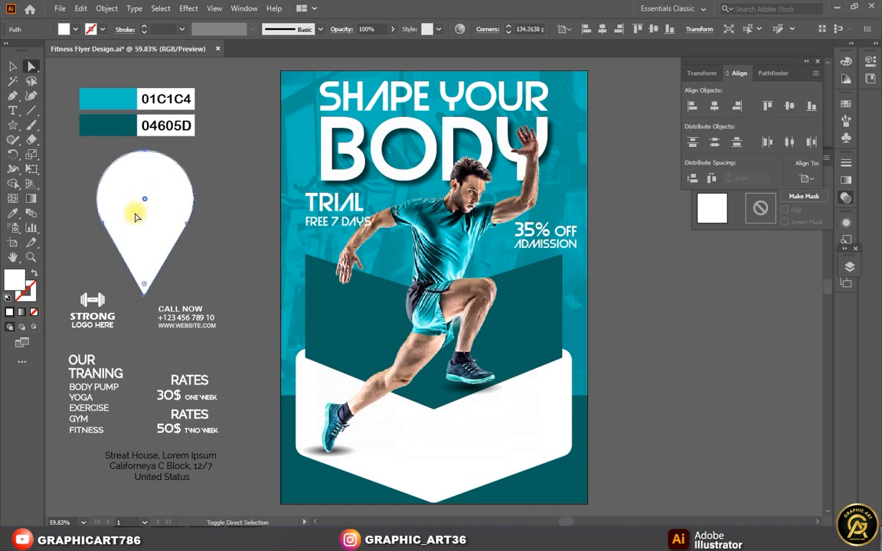
{"action": "left_click", "coordinate": [70, 158]}
Step: Draw a circle centred in the pin's rounded head and subtract it from the pin to cut a hole
{"action": "left_click", "coordinate": [13, 124]}
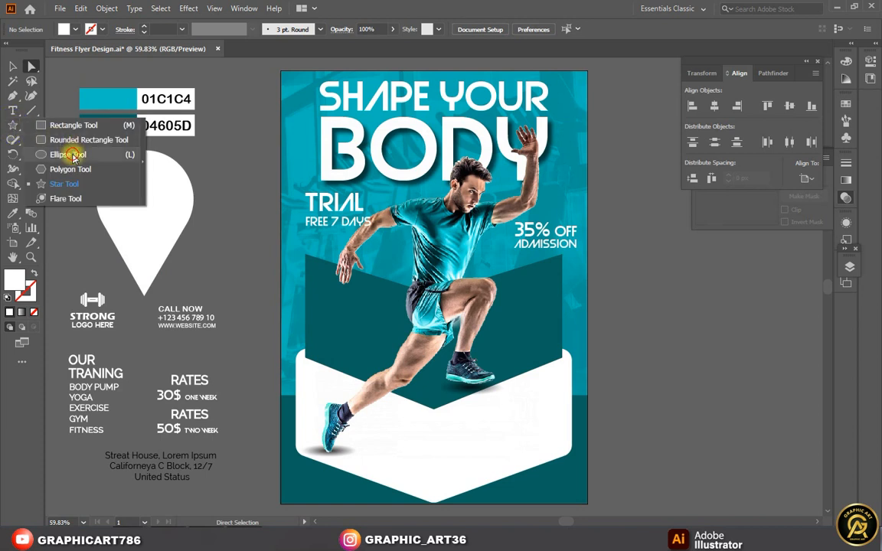
{"action": "left_click", "coordinate": [72, 155]}
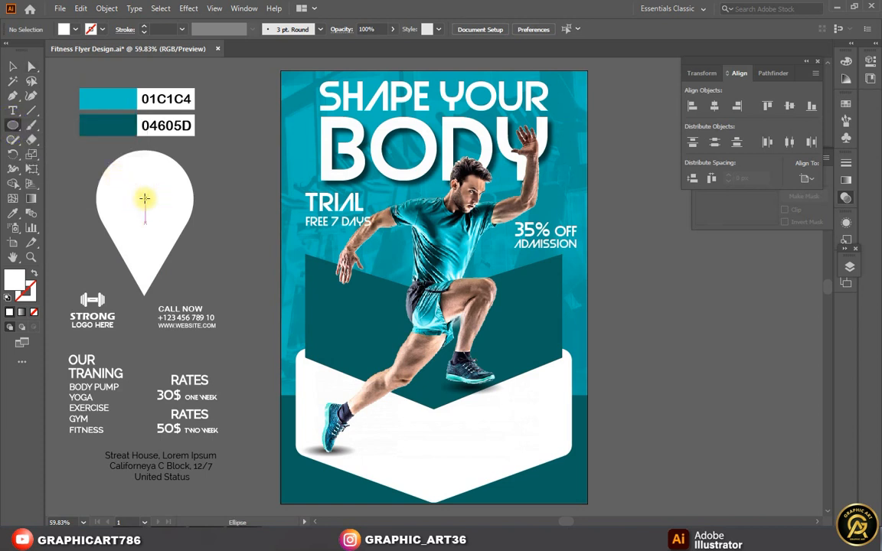
{"action": "left_click_drag", "start_coordinate": [145, 198], "coordinate": [162, 193]}
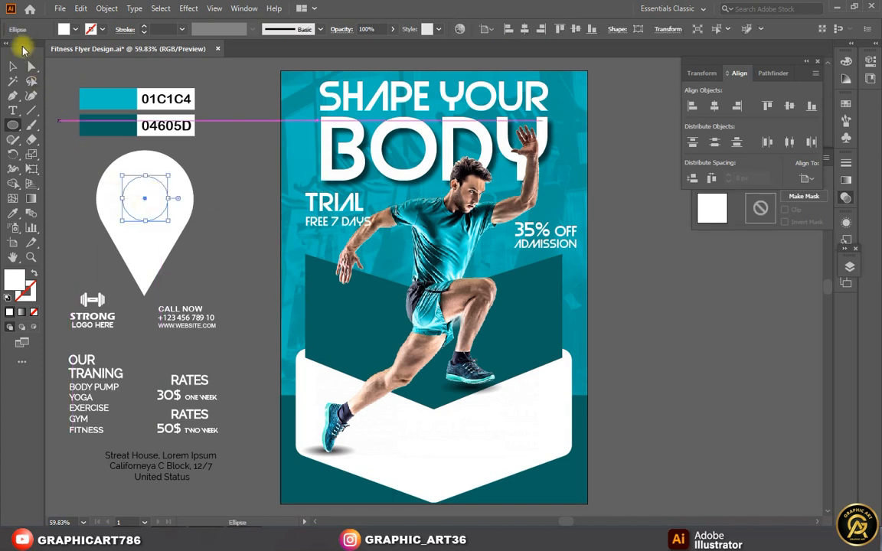
{"action": "left_click", "coordinate": [11, 69]}
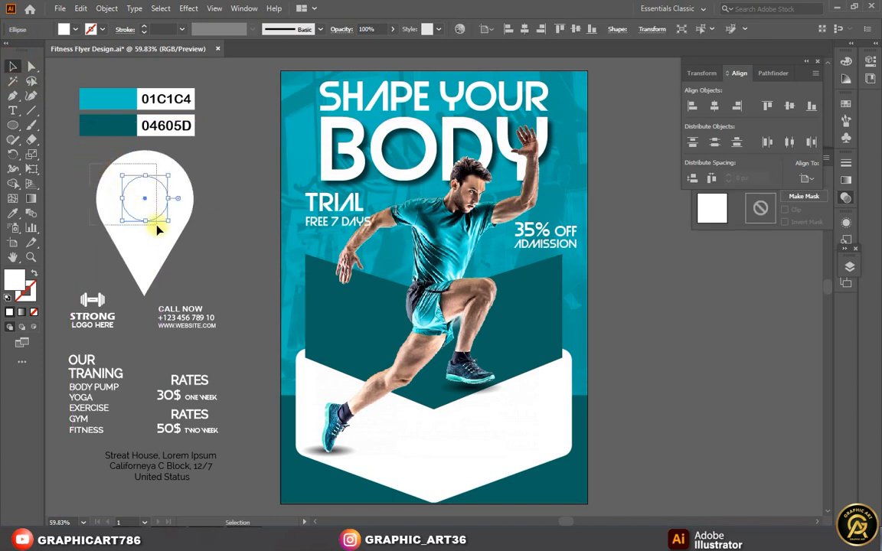
{"action": "left_click", "coordinate": [183, 241], "text": "shift"}
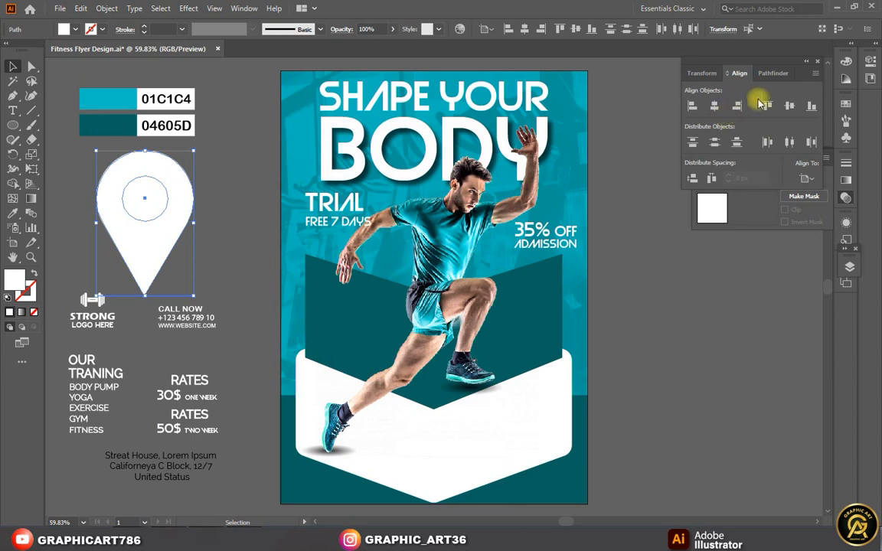
{"action": "left_click", "coordinate": [771, 74]}
{"action": "left_click", "coordinate": [716, 105]}
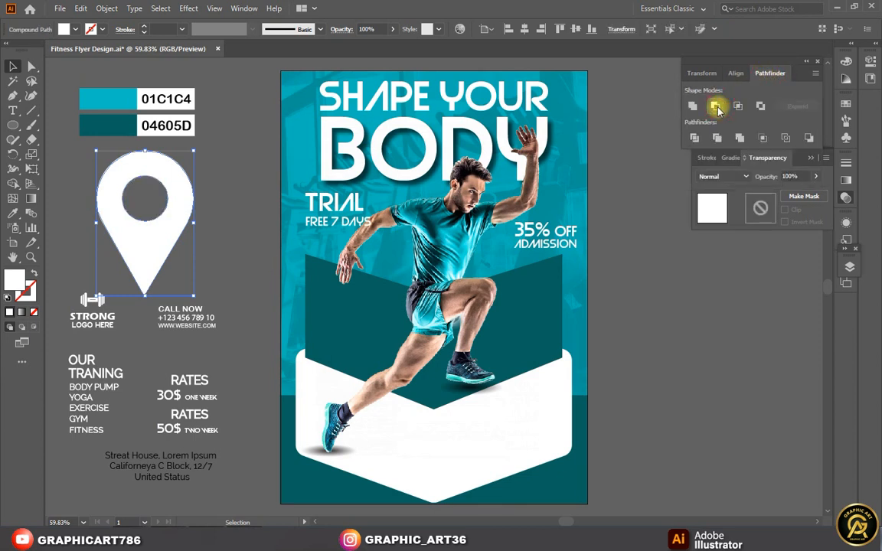
Step: Recolour the map pin with the dark teal 04605D swatch
{"action": "left_click", "coordinate": [12, 213]}
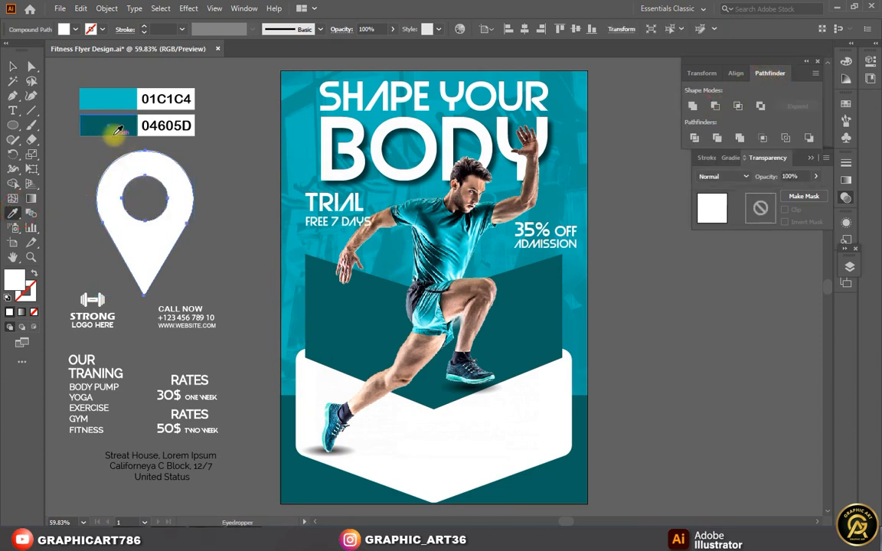
{"action": "left_click", "coordinate": [114, 125]}
{"action": "left_click", "coordinate": [12, 67]}
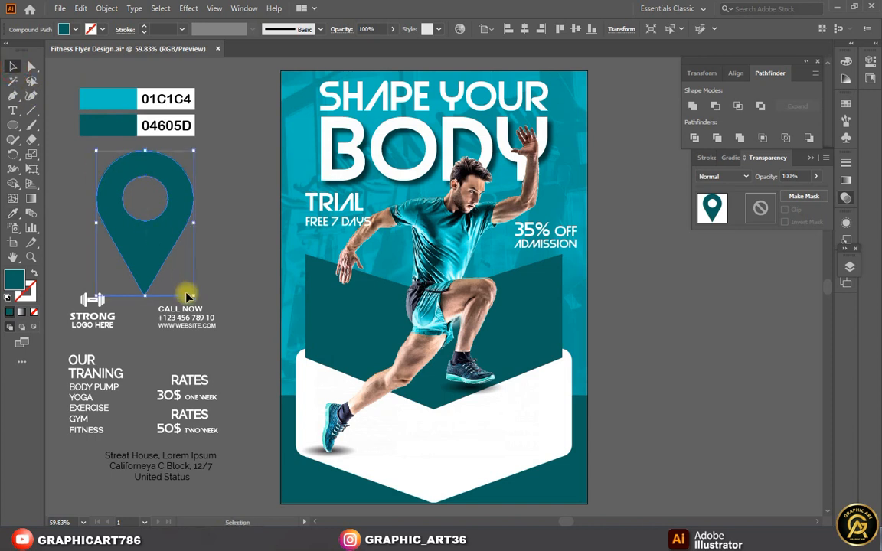
Step: Shrink the pin, place it on the white panel just below the chevron's tip, and centre it horizontally on the flyer
{"action": "left_click_drag", "start_coordinate": [195, 294], "coordinate": [435, 431]}
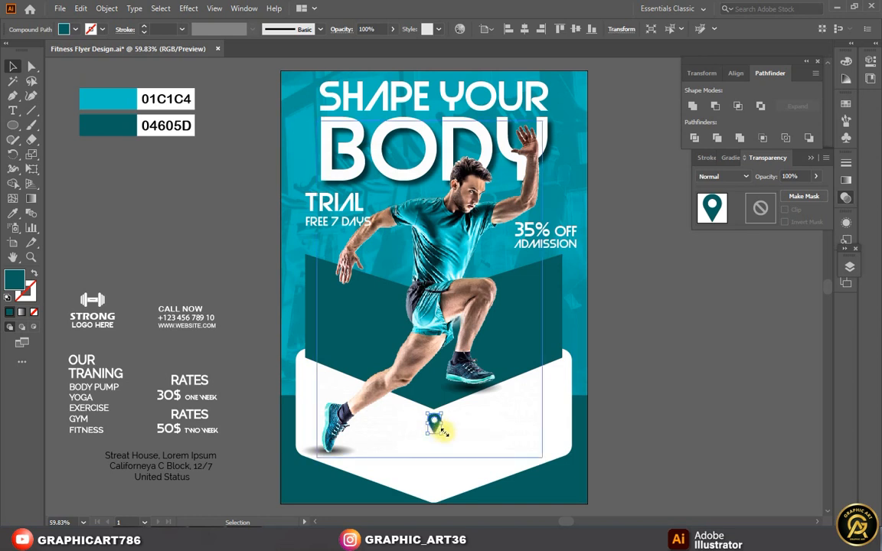
{"action": "mouse_move", "coordinate": [445, 432]}
{"action": "left_mouse_down"}
{"action": "mouse_move", "coordinate": [438, 420]}
{"action": "mouse_move", "coordinate": [441, 433]}
{"action": "left_mouse_up"}
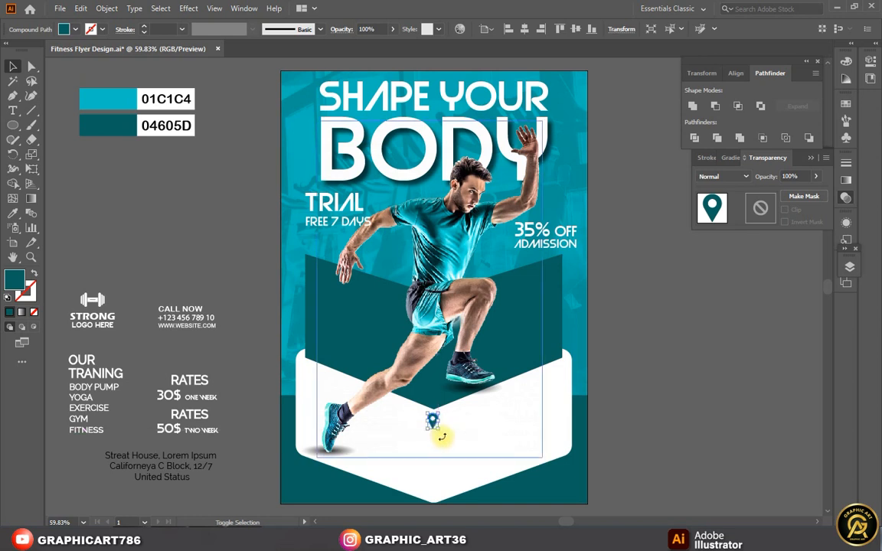
{"action": "left_click", "coordinate": [737, 72]}
{"action": "left_click", "coordinate": [715, 107]}
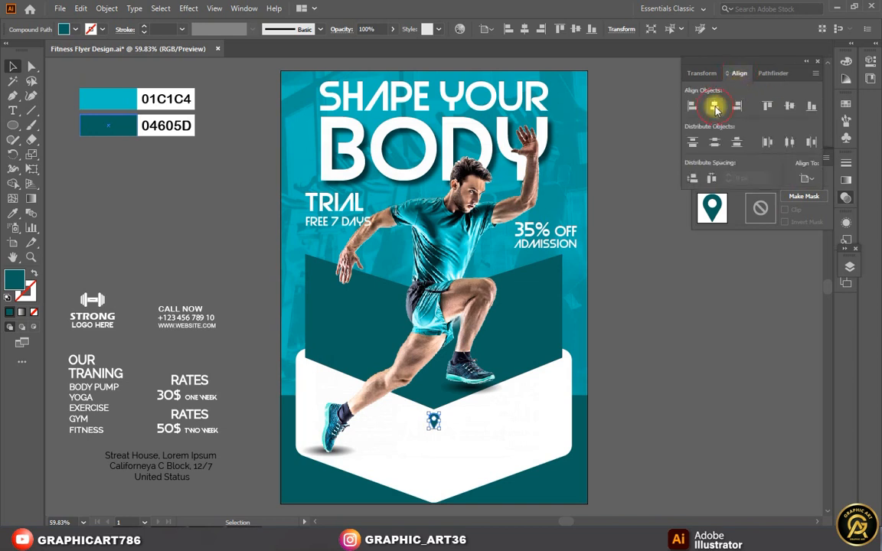
{"action": "left_click", "coordinate": [605, 395]}
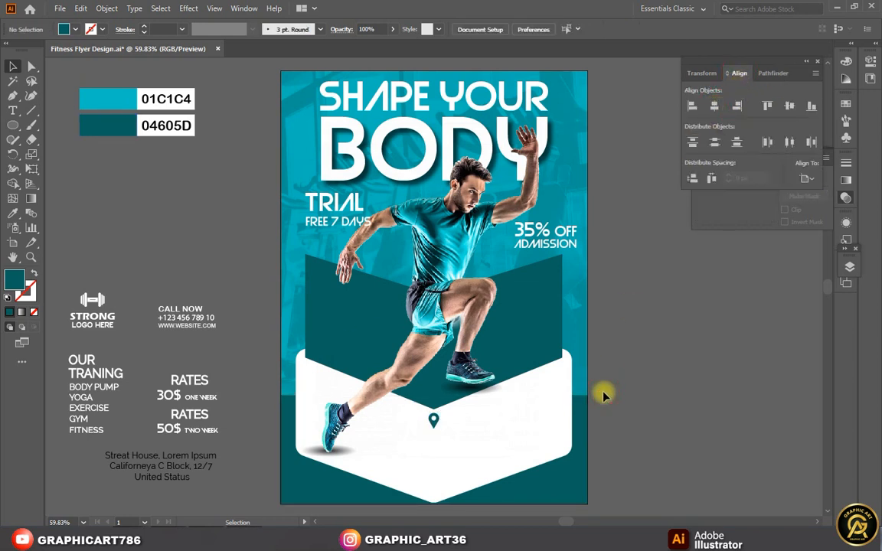
{"action": "left_click", "coordinate": [437, 424]}
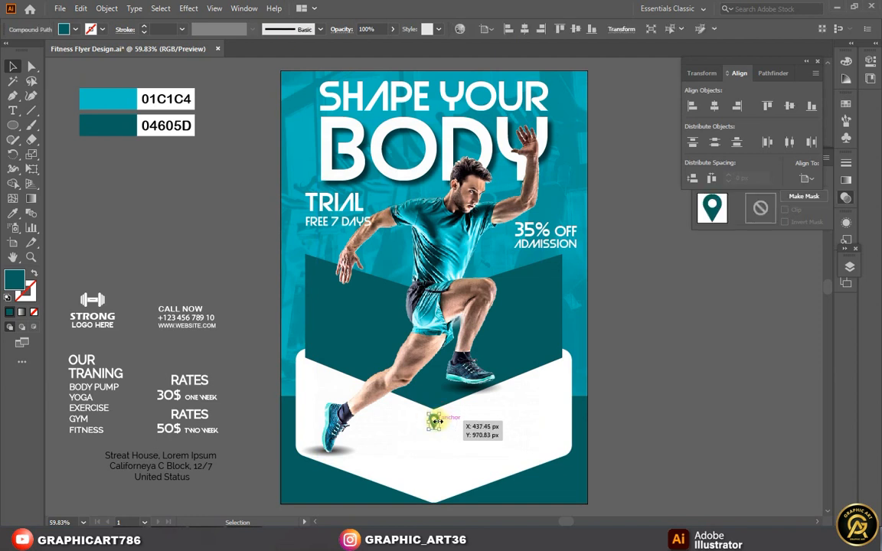
Step: Bring the running athlete image to the front of the stacking order
{"action": "left_click", "coordinate": [391, 272]}
{"action": "right_click", "coordinate": [428, 297]}
{"action": "mouse_move", "coordinate": [497, 400]}
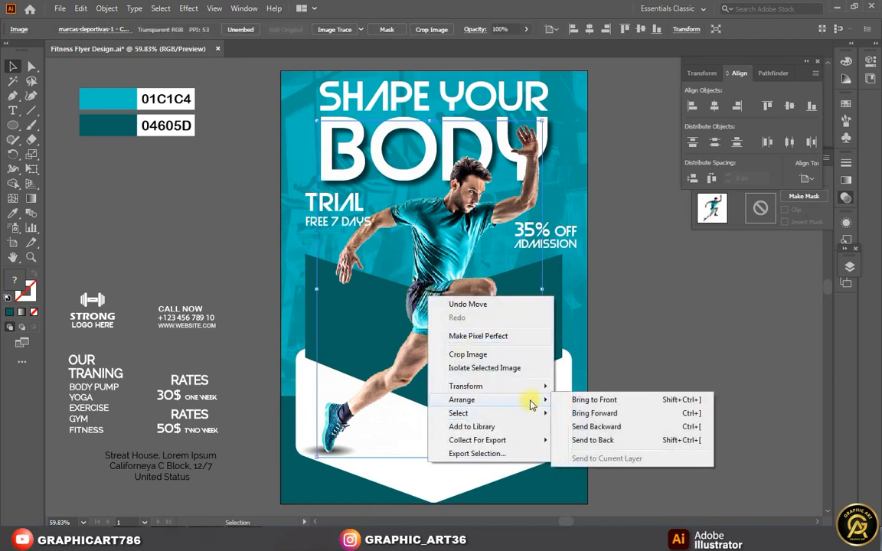
{"action": "left_click", "coordinate": [562, 399]}
{"action": "left_click", "coordinate": [675, 360]}
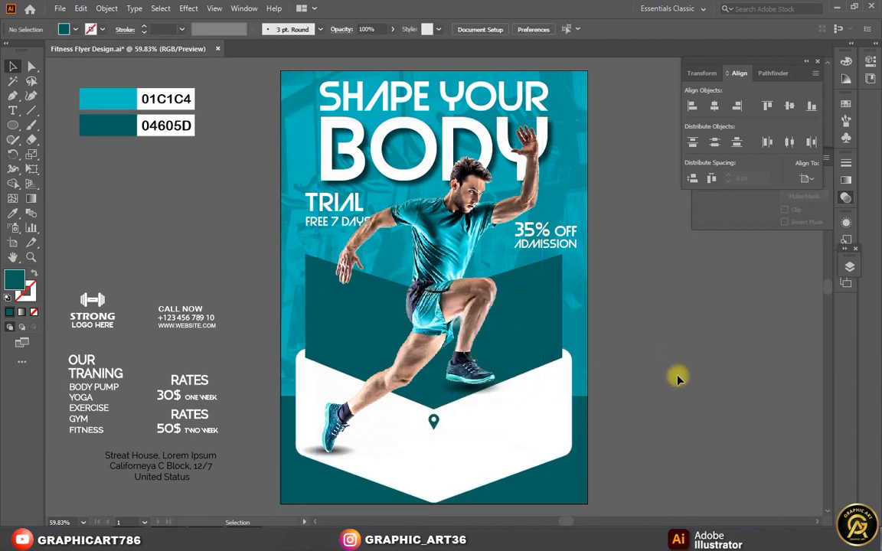
Step: Move the "OUR TRANING" list onto the left side of the dark teal chevron, below the runner's hand
{"action": "left_click_drag", "start_coordinate": [116, 366], "coordinate": [370, 311]}
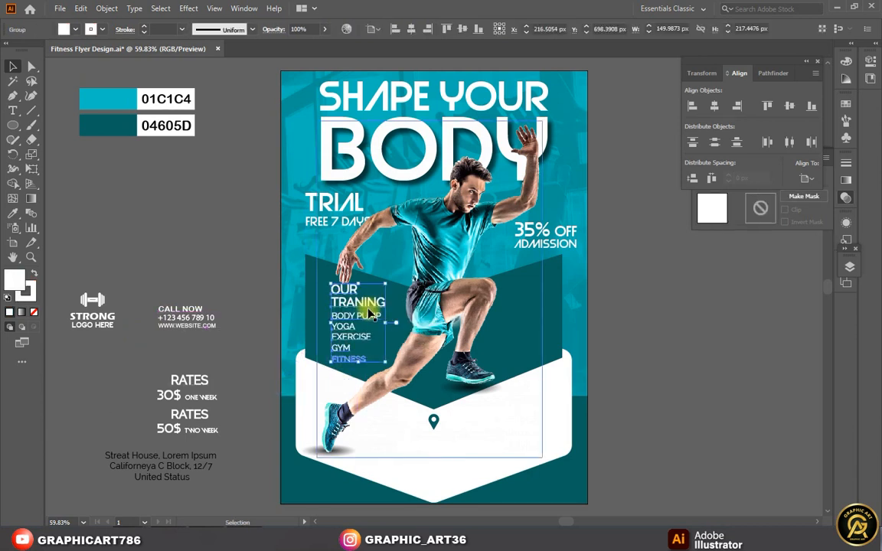
{"action": "key", "text": "Left"}
{"action": "key", "text": "Left"}
{"action": "key", "text": "Left"}
{"action": "key", "text": "Left"}
{"action": "key", "text": "Down"}
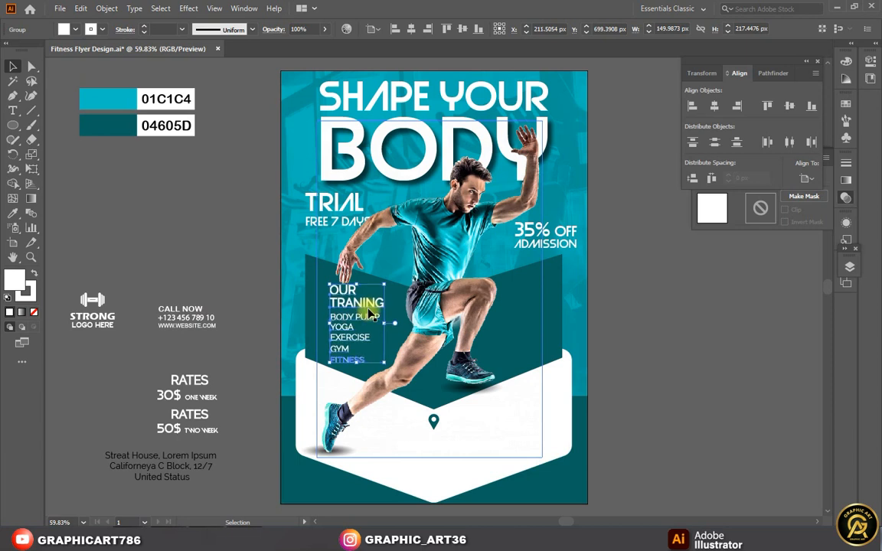
{"action": "left_click", "coordinate": [156, 211]}
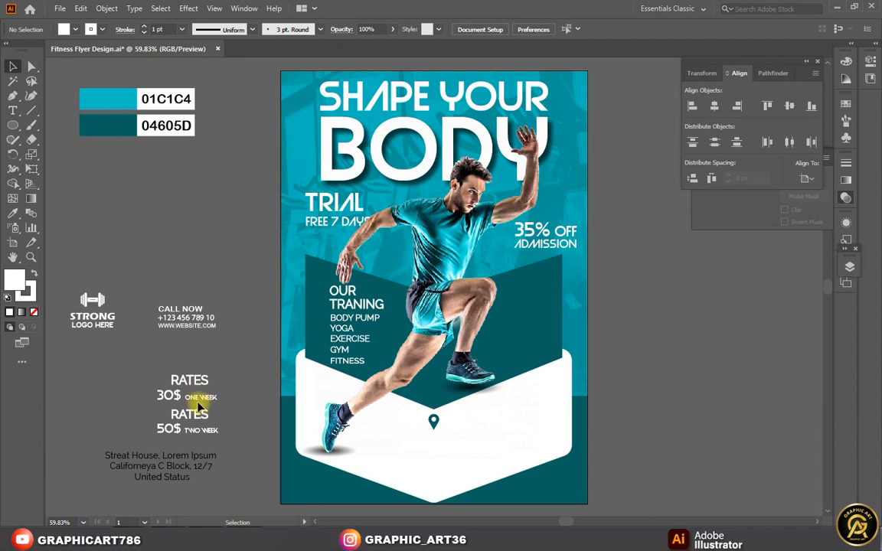
Step: Move the "RATES" price group onto the right side of the dark teal chevron, beside the runner's knee
{"action": "left_click_drag", "start_coordinate": [198, 404], "coordinate": [538, 323]}
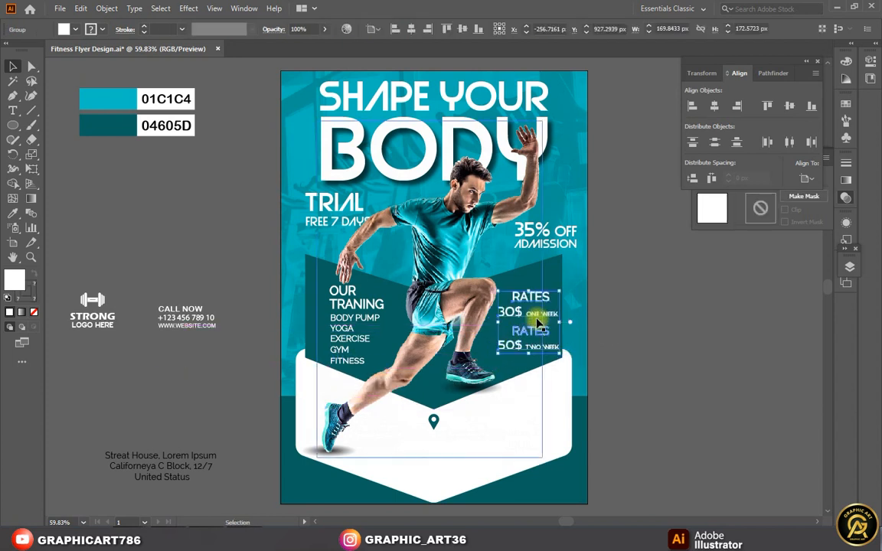
{"action": "key", "text": "Up"}
{"action": "key", "text": "Up"}
{"action": "key", "text": "Left"}
{"action": "key", "text": "Left"}
{"action": "key", "text": "Left"}
{"action": "key", "text": "Left"}
{"action": "key", "text": "Left"}
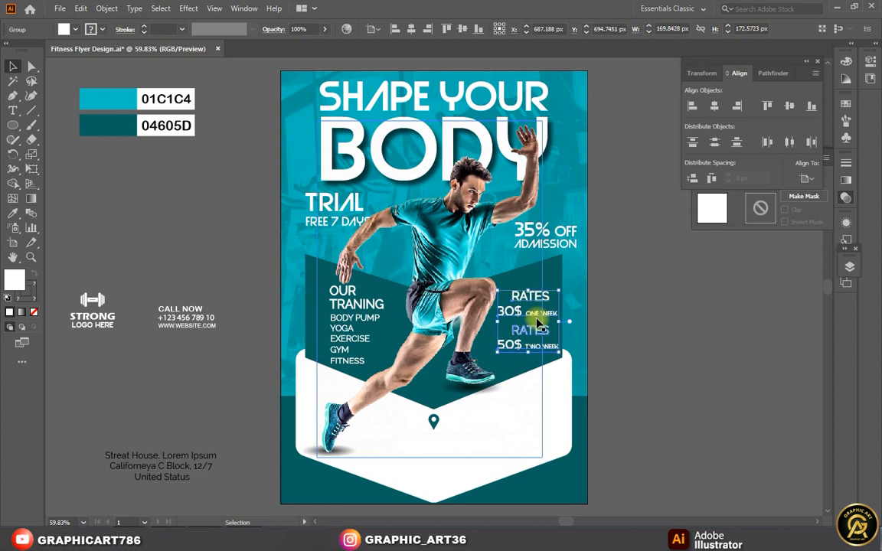
{"action": "key", "text": "Down"}
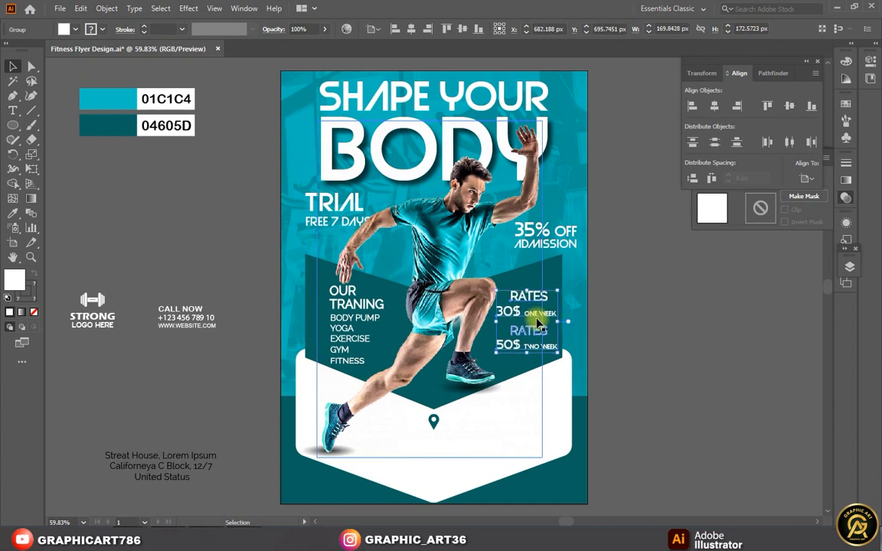
{"action": "left_click", "coordinate": [156, 271]}
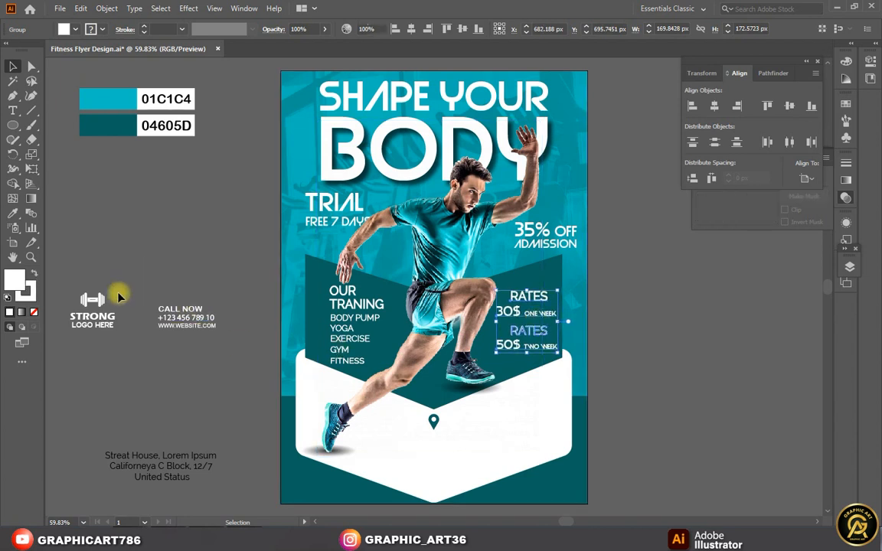
Step: Move the "STRONG LOGO HERE" logo into the flyer's lower-left corner and nudge it slightly in from the edges
{"action": "left_click_drag", "start_coordinate": [91, 321], "coordinate": [303, 493]}
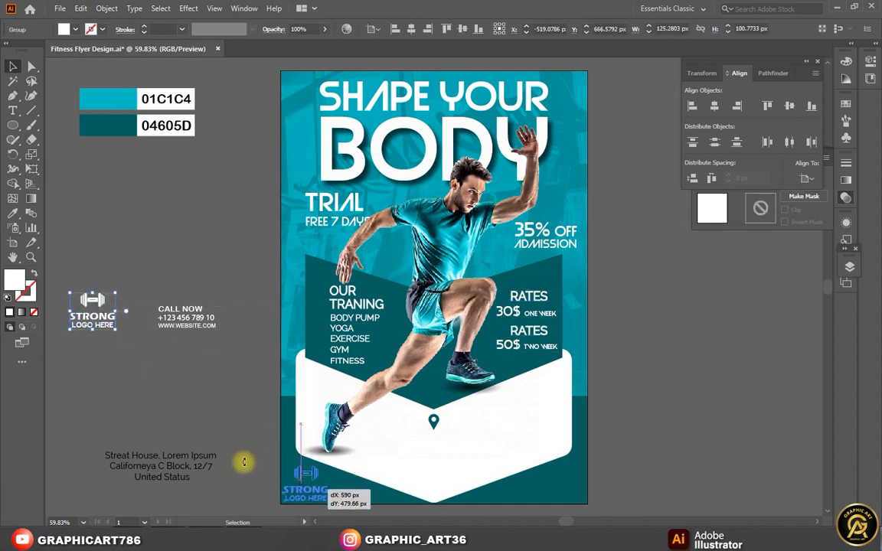
{"action": "key", "text": "Right"}
{"action": "key", "text": "Right"}
{"action": "key", "text": "Right"}
{"action": "key", "text": "Right"}
{"action": "key", "text": "Right"}
{"action": "key", "text": "Right"}
{"action": "key", "text": "Right"}
{"action": "key", "text": "Right"}
{"action": "key", "text": "Right"}
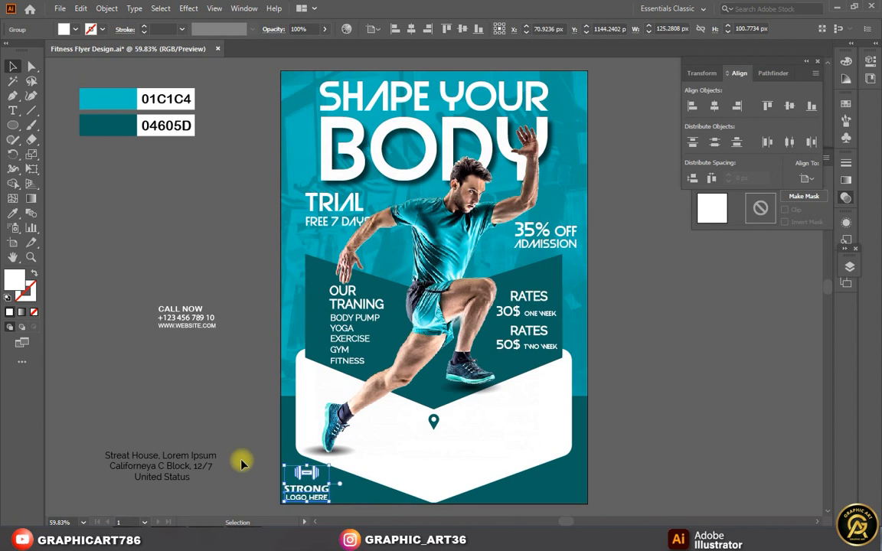
{"action": "key", "text": "Up"}
{"action": "key", "text": "Right"}
{"action": "key", "text": "Up"}
{"action": "key", "text": "Up"}
{"action": "key", "text": "Up"}
{"action": "key", "text": "Right"}
{"action": "key", "text": "Right"}
{"action": "key", "text": "Right"}
{"action": "key", "text": "Right"}
{"action": "key", "text": "Right"}
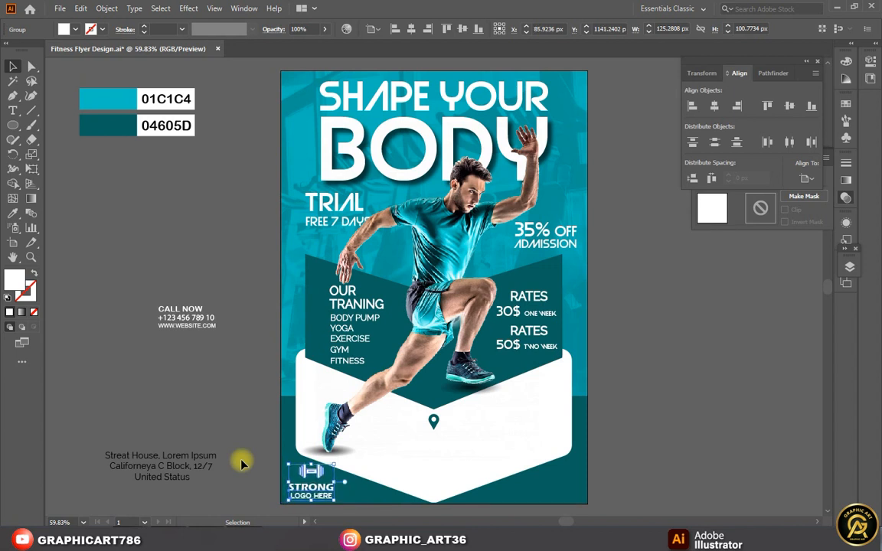
{"action": "key", "text": "Up"}
{"action": "key", "text": "Up"}
{"action": "key", "text": "Left"}
{"action": "key", "text": "Left"}
{"action": "key", "text": "Left"}
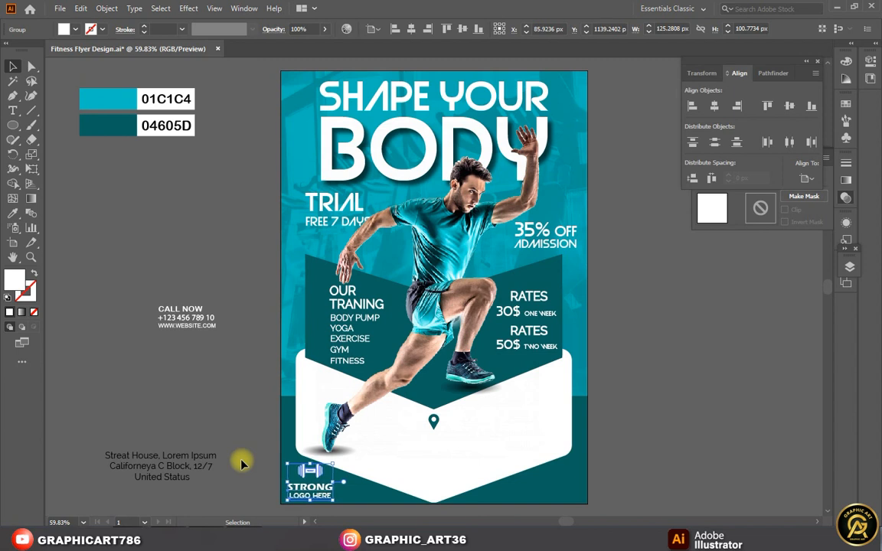
Step: Move the "CALL NOW" contact block into the flyer's lower-right corner and nudge it slightly up and left
{"action": "left_click_drag", "start_coordinate": [206, 326], "coordinate": [568, 496]}
{"action": "key", "text": "Up"}
{"action": "key", "text": "Up"}
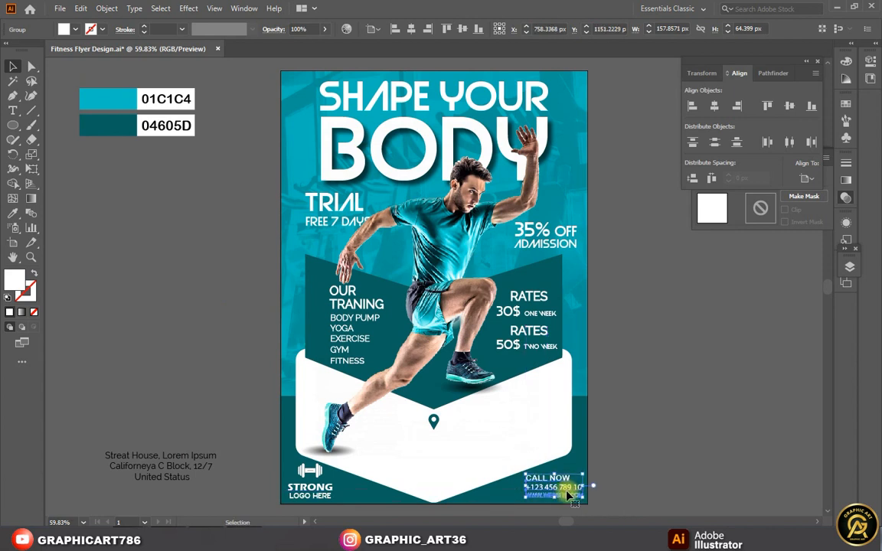
{"action": "key", "text": "Left"}
{"action": "key", "text": "Left"}
{"action": "key", "text": "Left"}
{"action": "key", "text": "Left"}
{"action": "key", "text": "Left"}
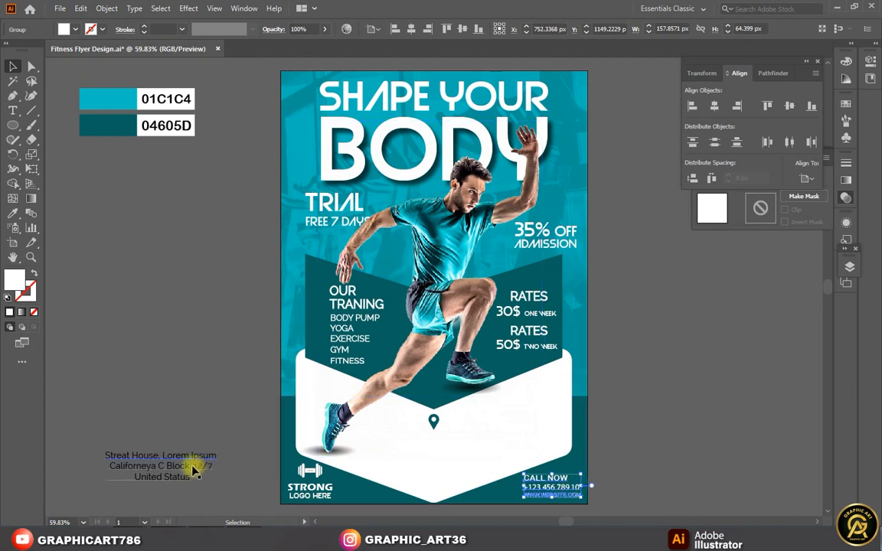
Step: Move the address text onto the white panel below the map pin and centre it horizontally on the flyer
{"action": "left_click_drag", "start_coordinate": [182, 471], "coordinate": [444, 454]}
{"action": "left_click", "coordinate": [714, 105]}
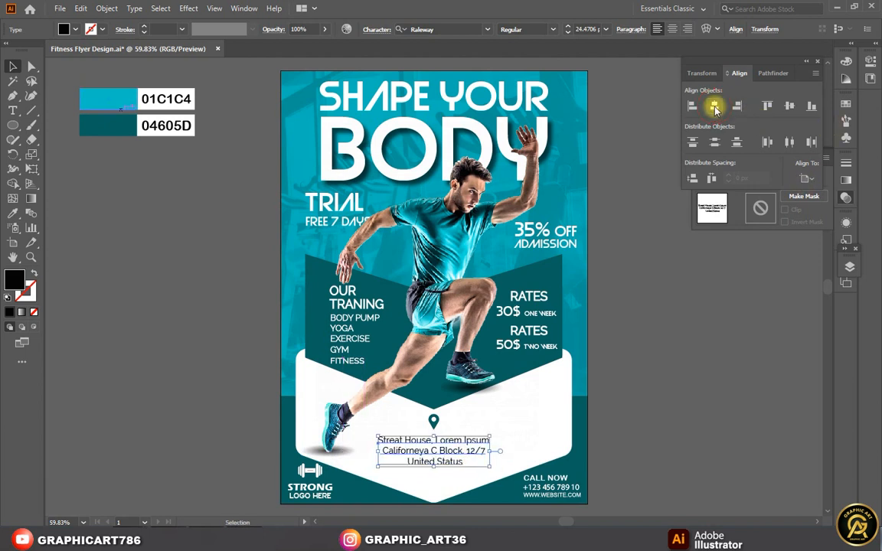
{"action": "left_click", "coordinate": [610, 452]}
{"action": "key", "text": "a"}
{"action": "key", "text": "ctrl+equal"}
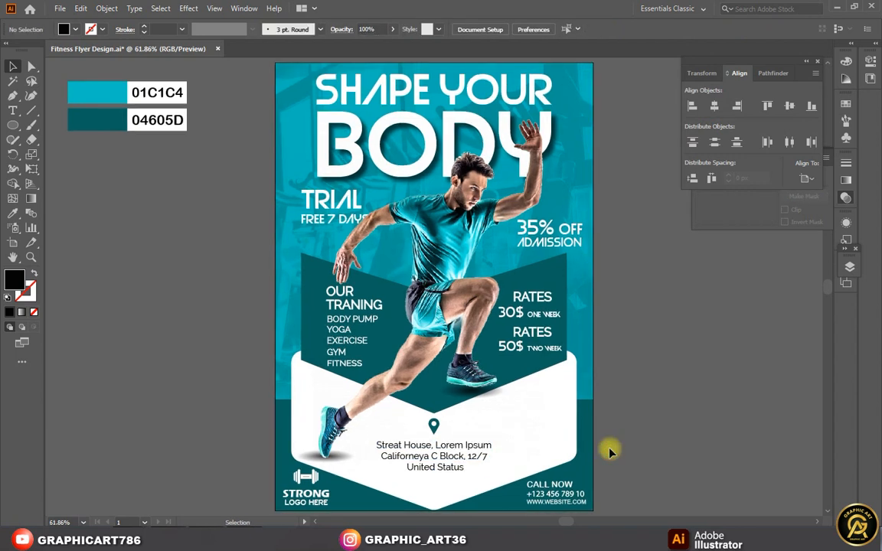